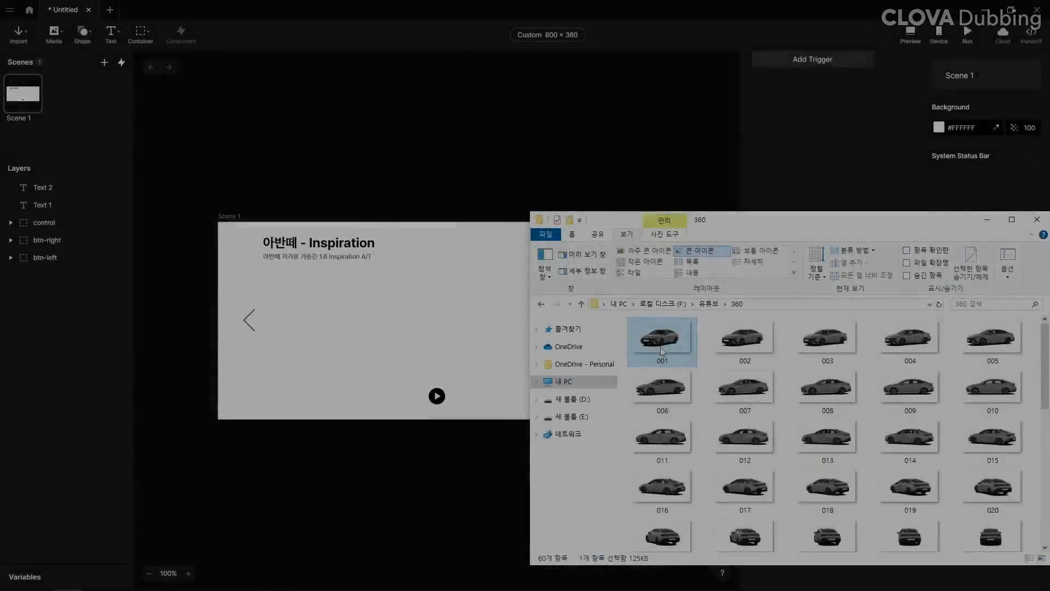
Step: Import the full numbered car image sequence into Scene 1 and stack all the images, centred both horizontally and vertically
key(ctrl+a)
drag(661, 346, 361, 338)
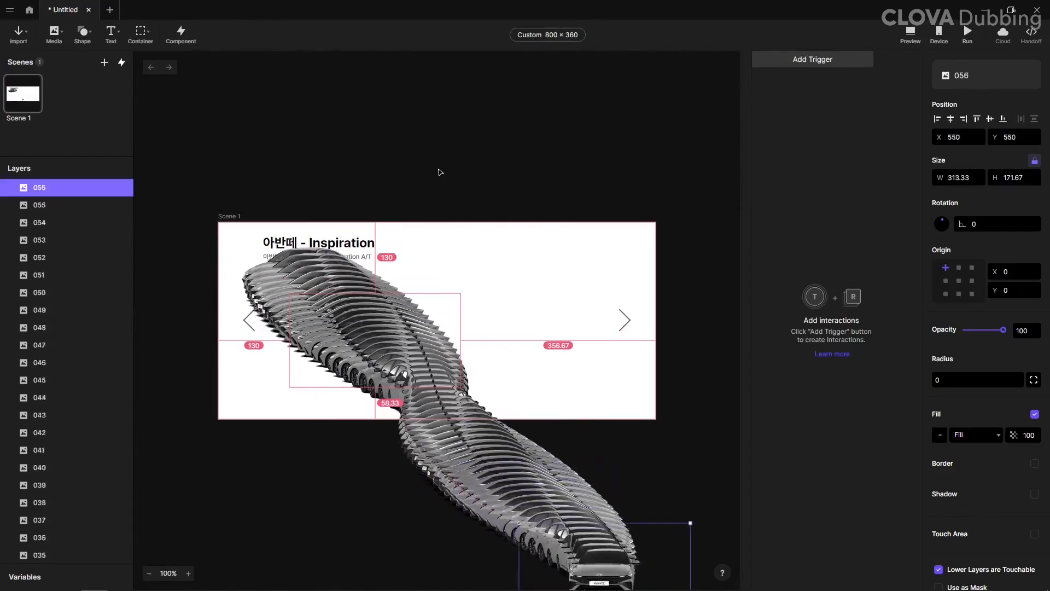
scroll(71, 247, down, 5)
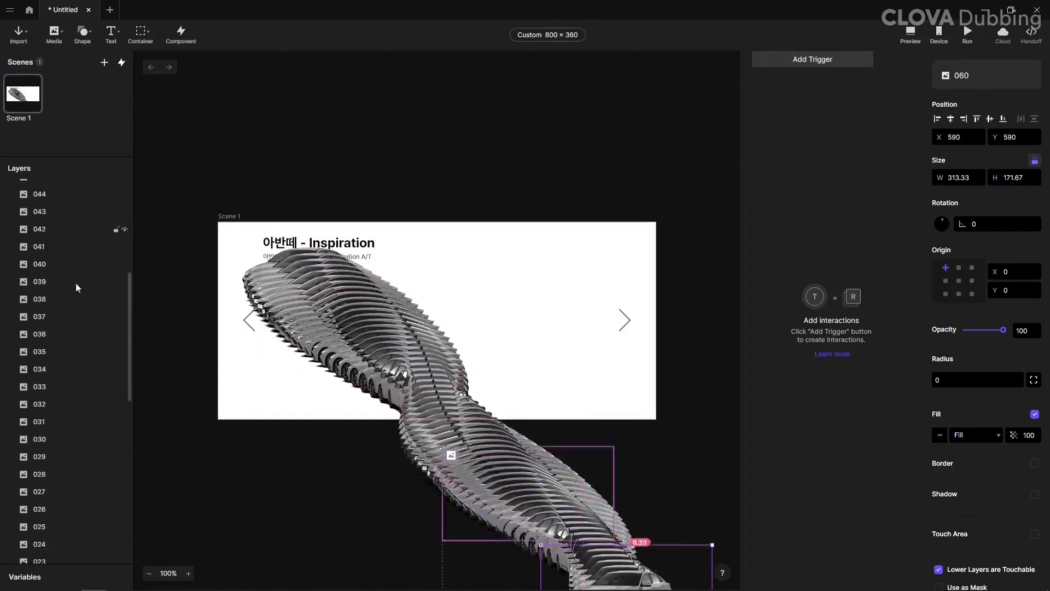
scroll(63, 467, down, 5)
shift+click(61, 466)
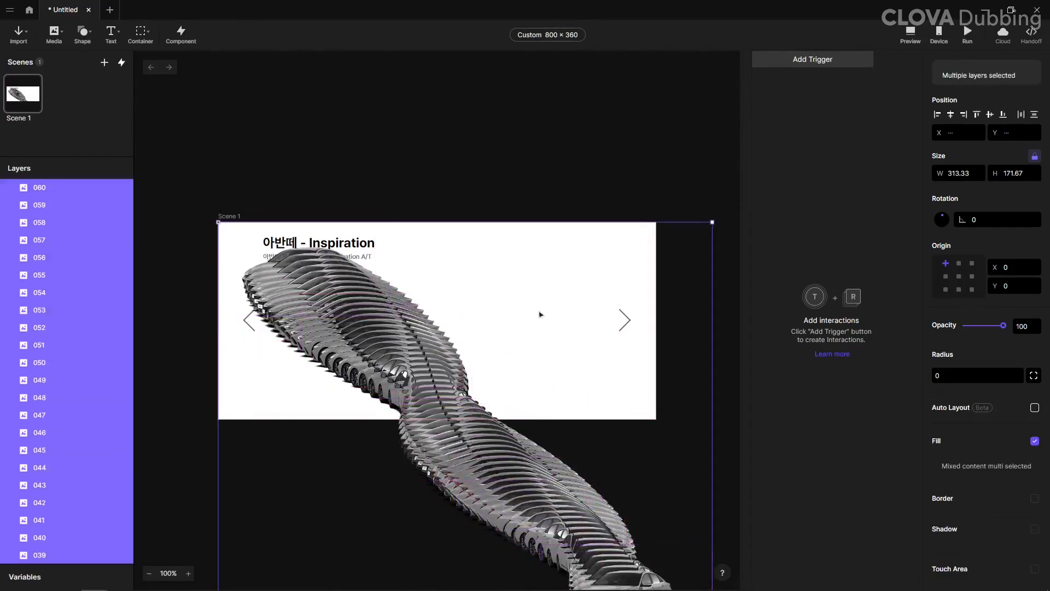
click(951, 114)
click(990, 115)
Step: Resize all the car images to 600 by 328 and move the stack to X 100, Y 15 in the scene
click(964, 174)
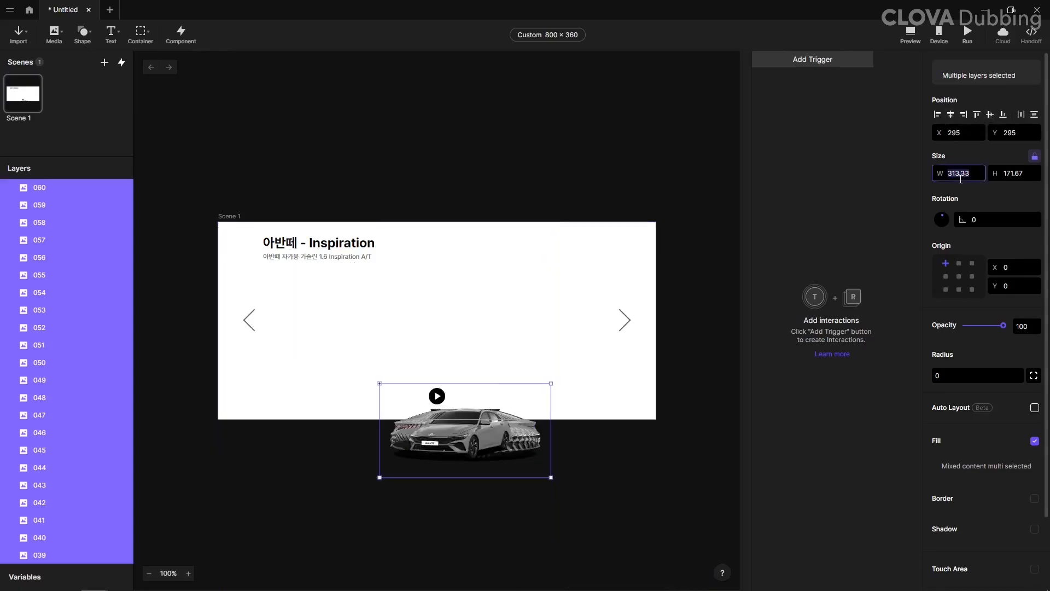
text(600)
key(Return)
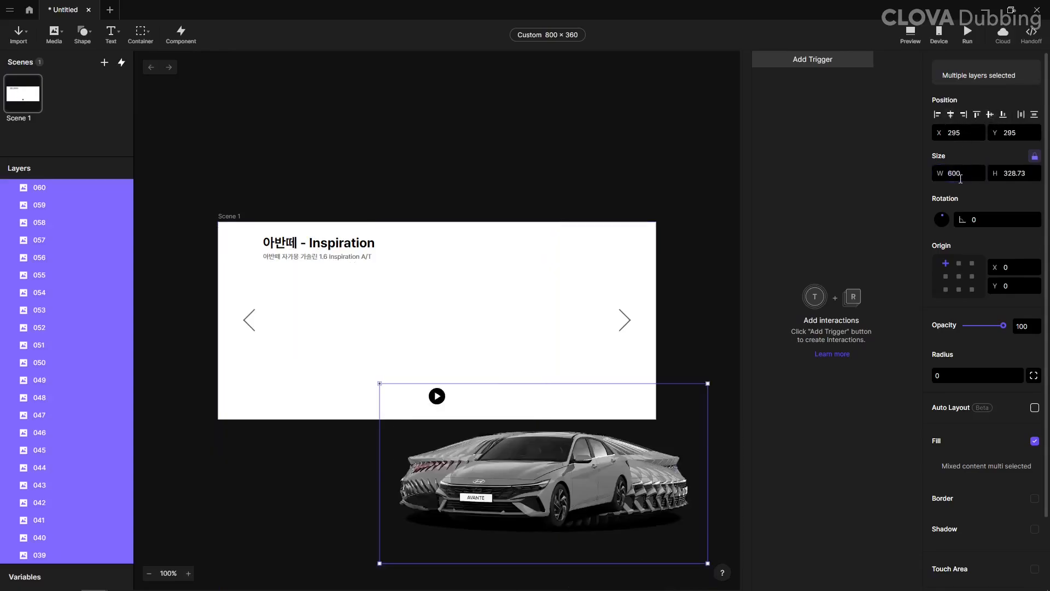
click(1034, 157)
key(Tab)
text(328)
key(Return)
click(1034, 158)
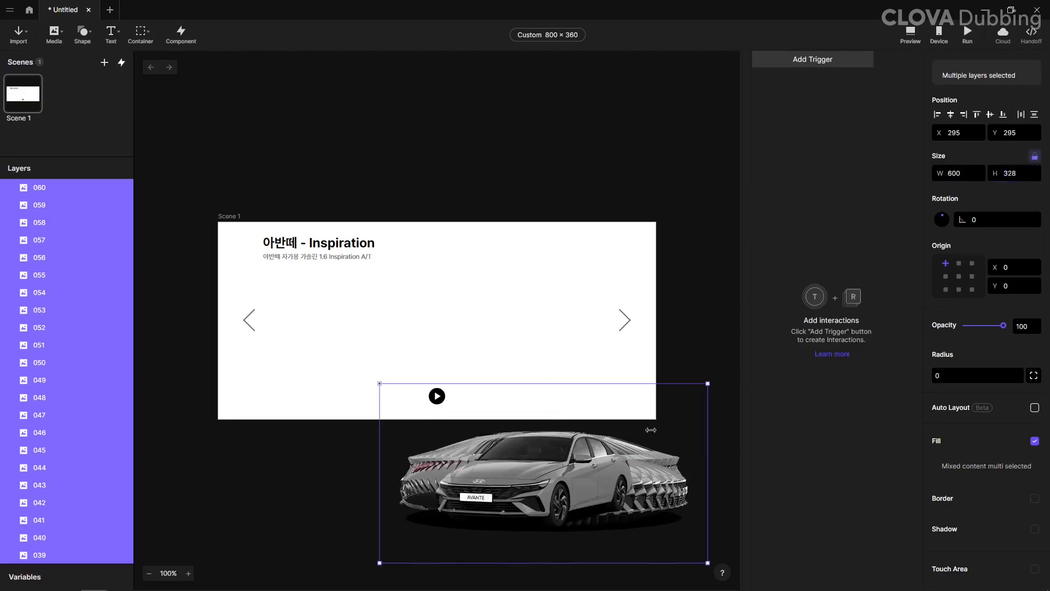
drag(584, 472, 478, 319)
Step: Group the car images into a container and name it 3d
key(ctrl+g)
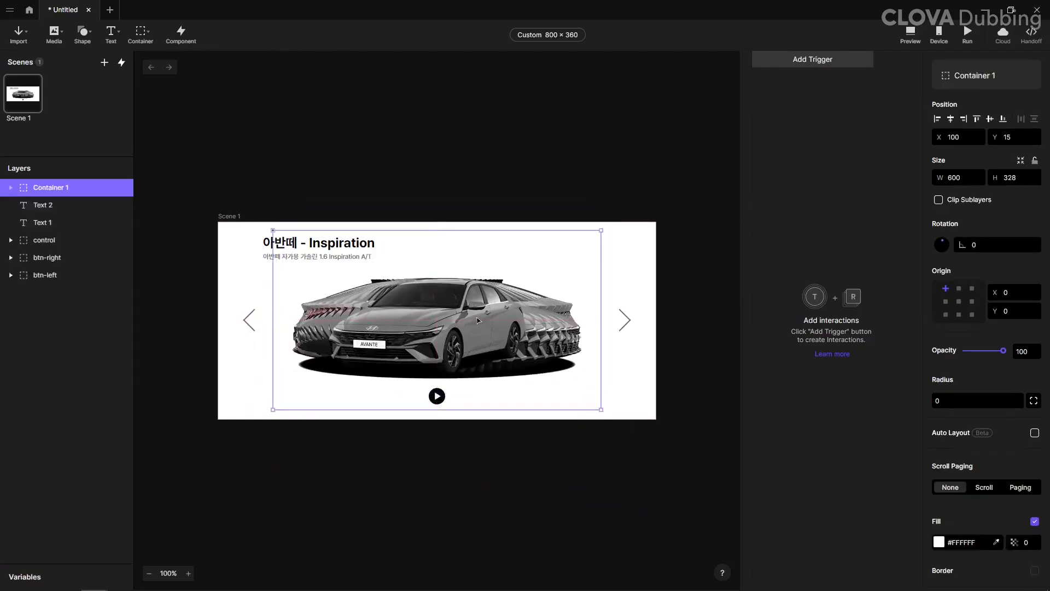
double_click(42, 187)
text(3d)
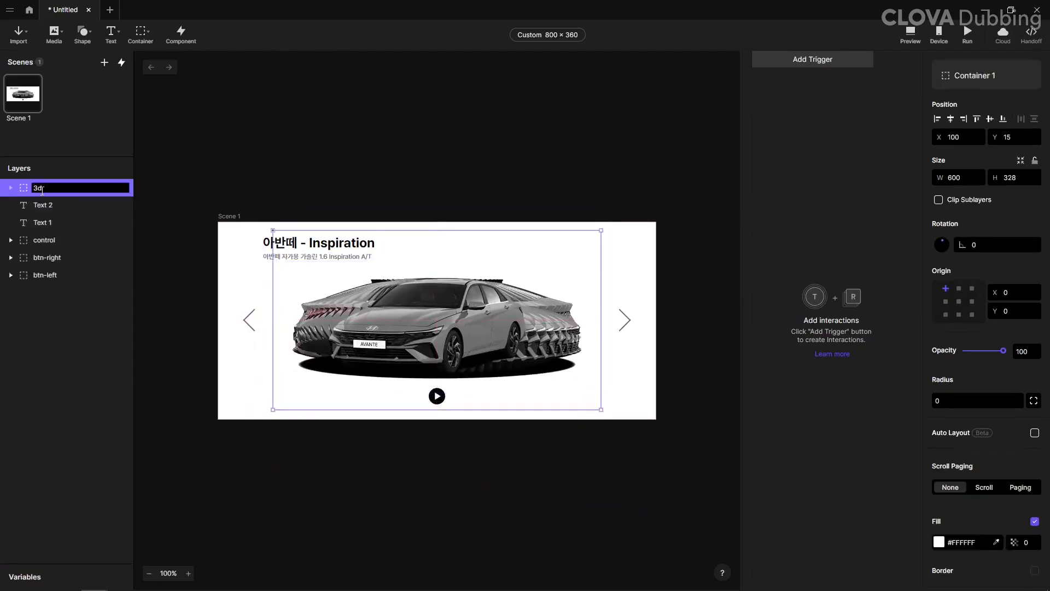
click(32, 205)
Step: Turn on vertical auto layout for the 3d container, with spacing and both horizontal and vertical padding set to 0
click(44, 188)
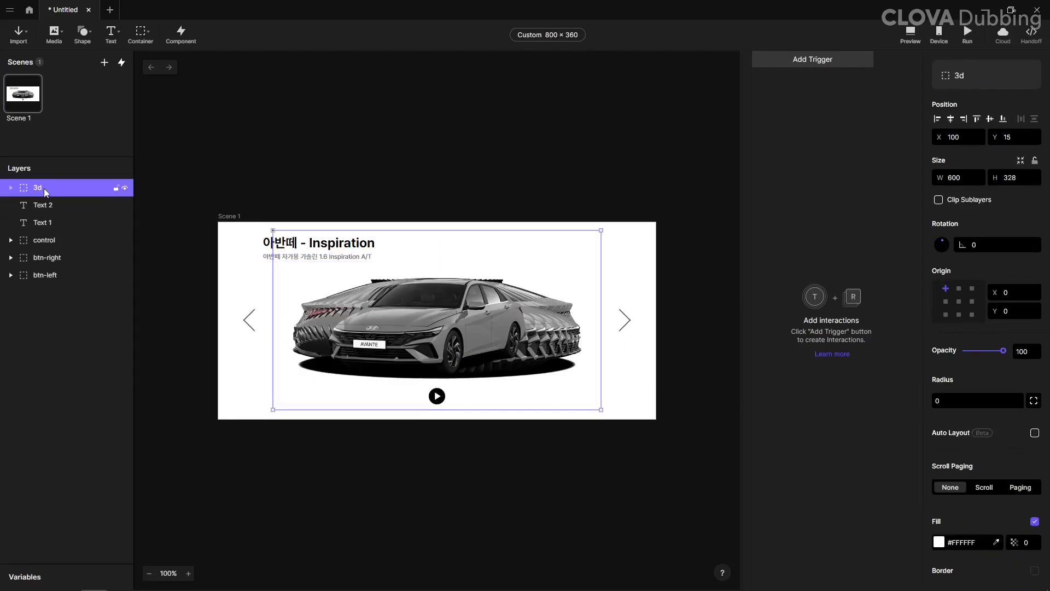
click(1029, 433)
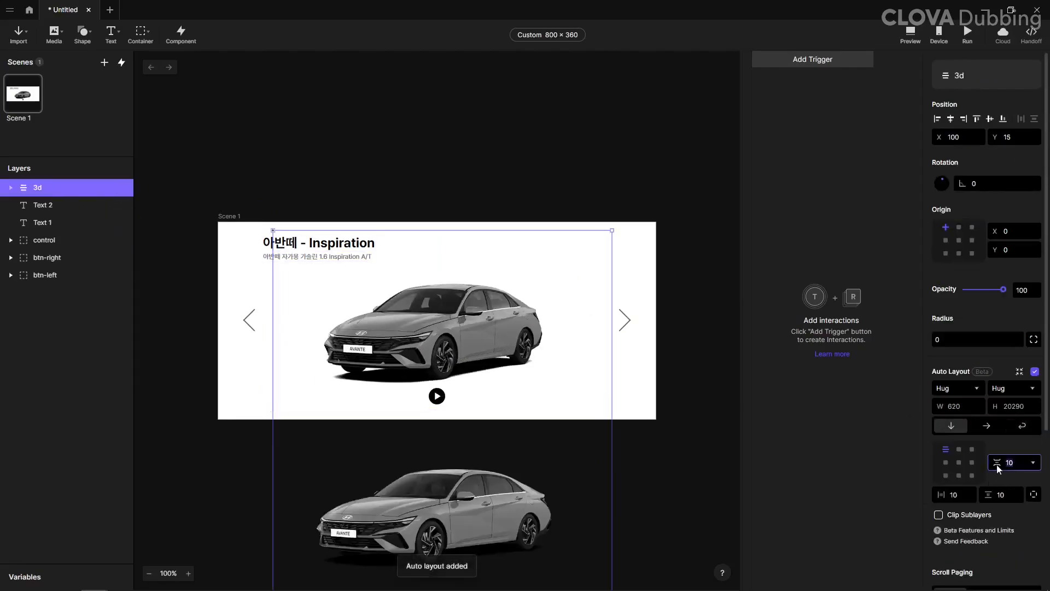
text(0)
click(944, 499)
text(0)
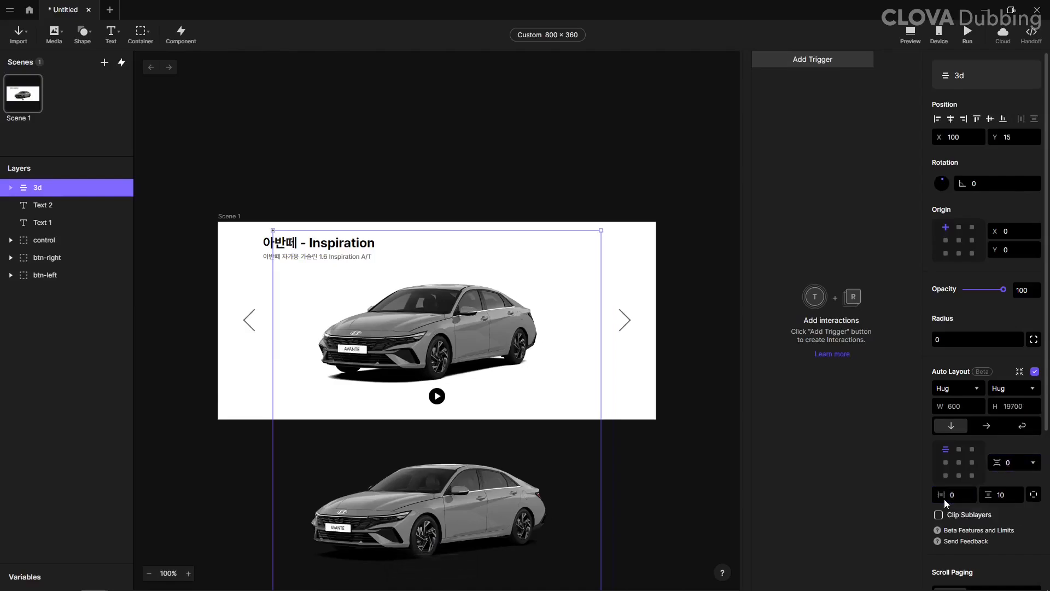
click(1000, 495)
text(0)
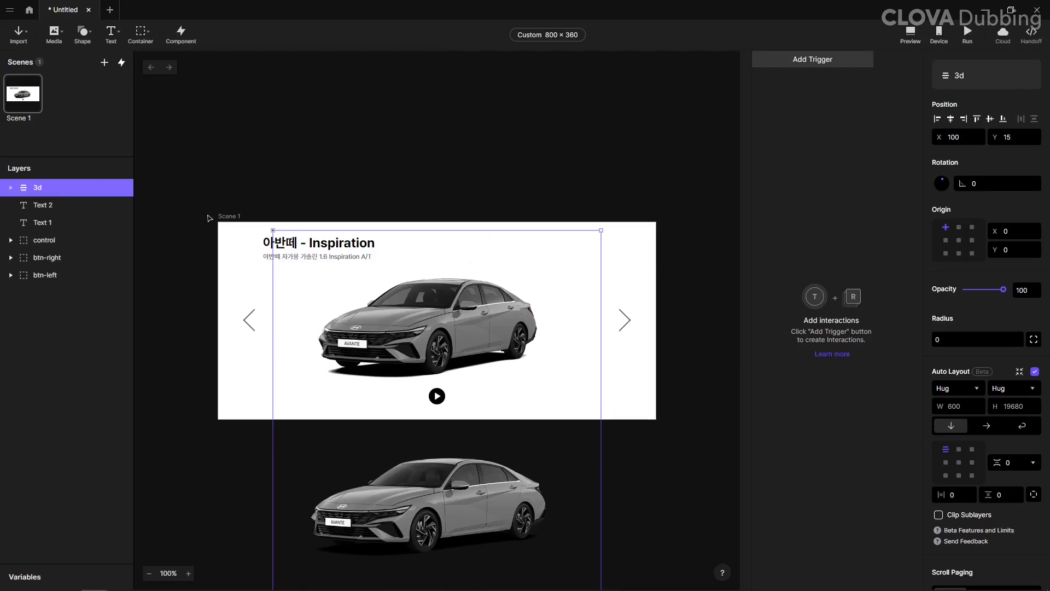
Step: Wrap the 3d layout in a new container and name it crop
key(ctrl+g)
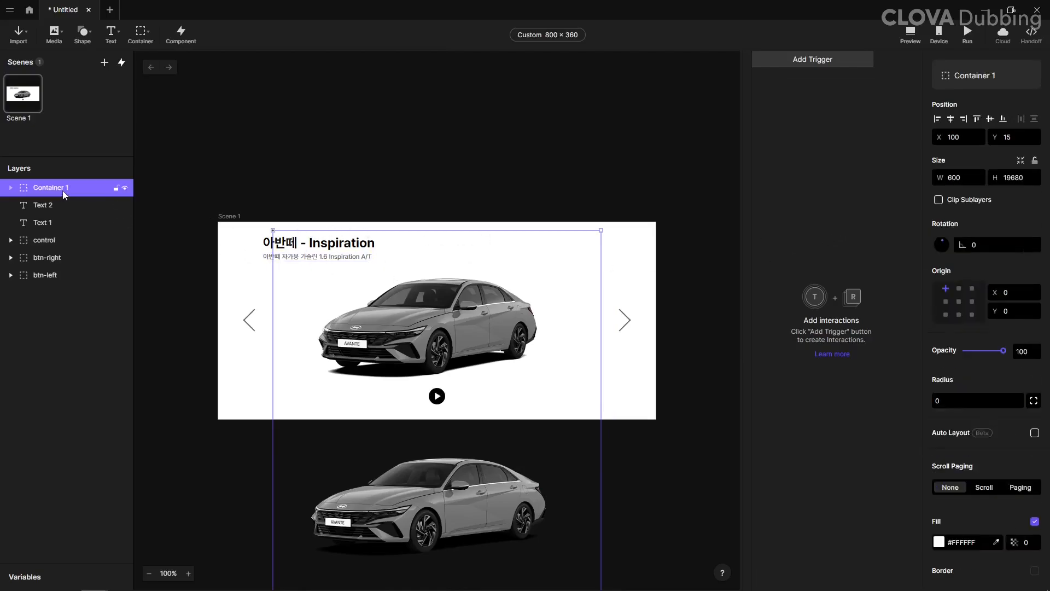
double_click(37, 192)
text(crop)
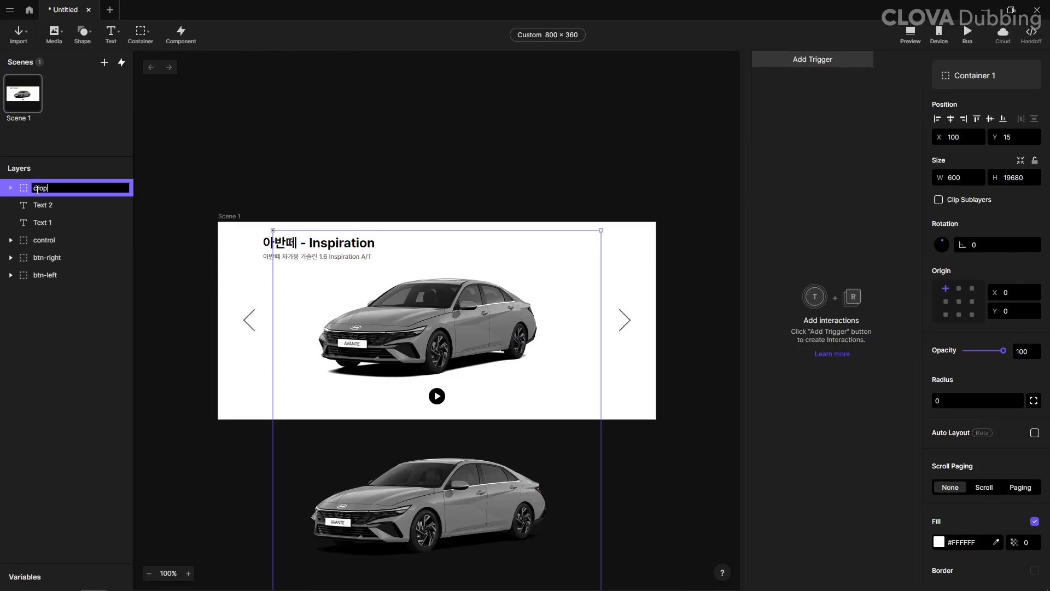
key(Return)
Step: Set the crop container's height to 328, clip its sublayers, and centre it vertically in the scene
click(1014, 177)
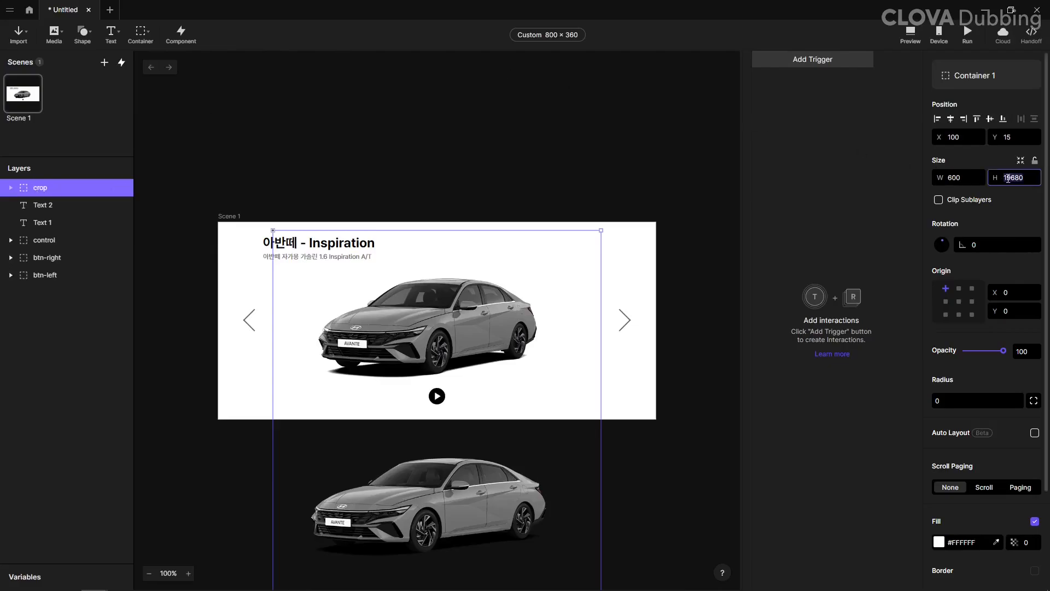
text(328)
key(Return)
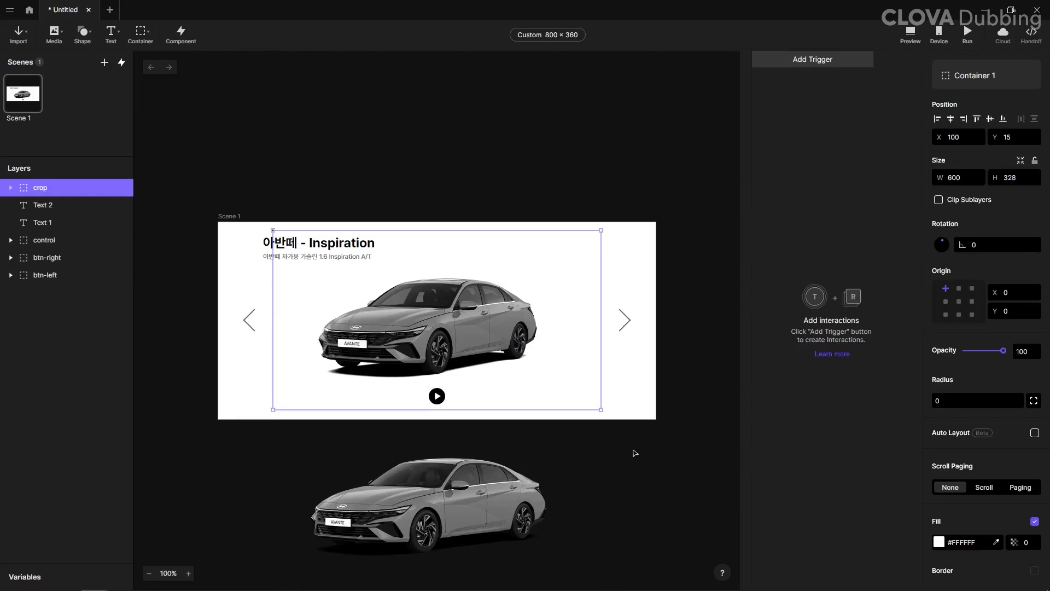
click(939, 200)
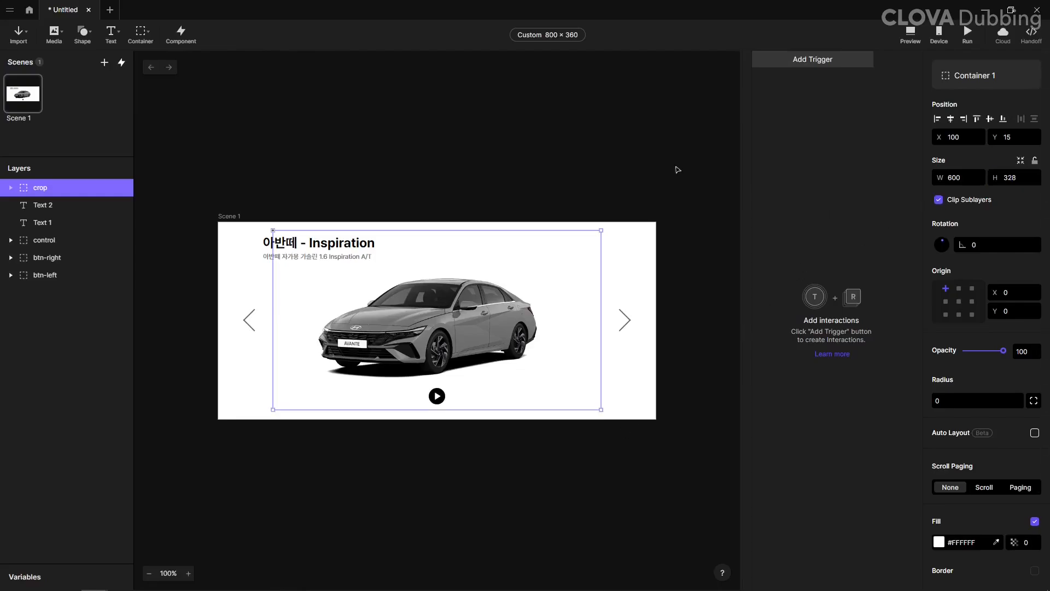
click(990, 118)
click(426, 179)
click(448, 299)
click(11, 187)
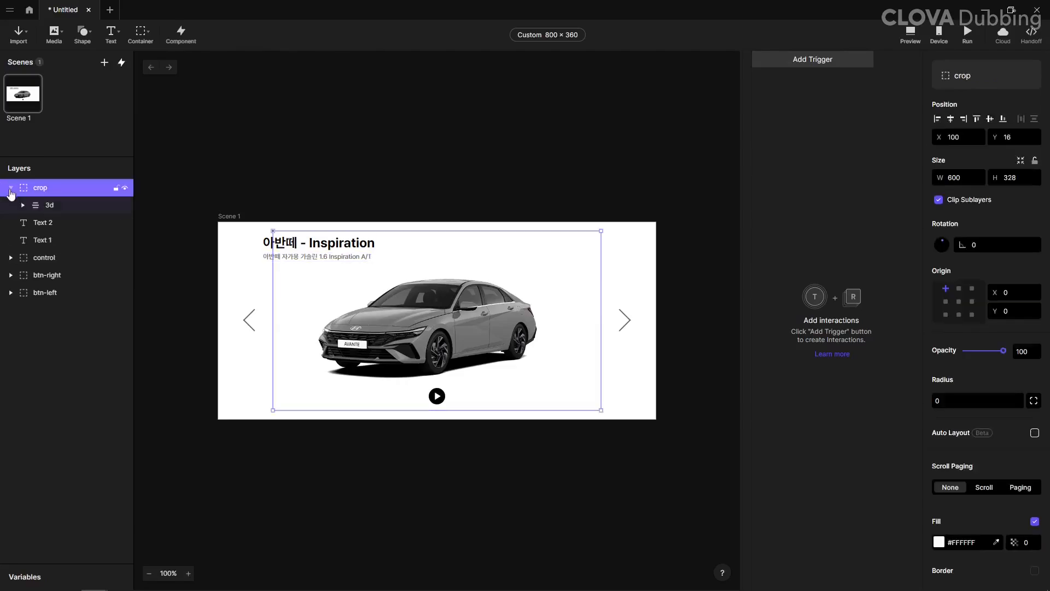
click(44, 206)
click(48, 189)
Step: Draw an oval over the car and set its size to 600 by 600
click(82, 33)
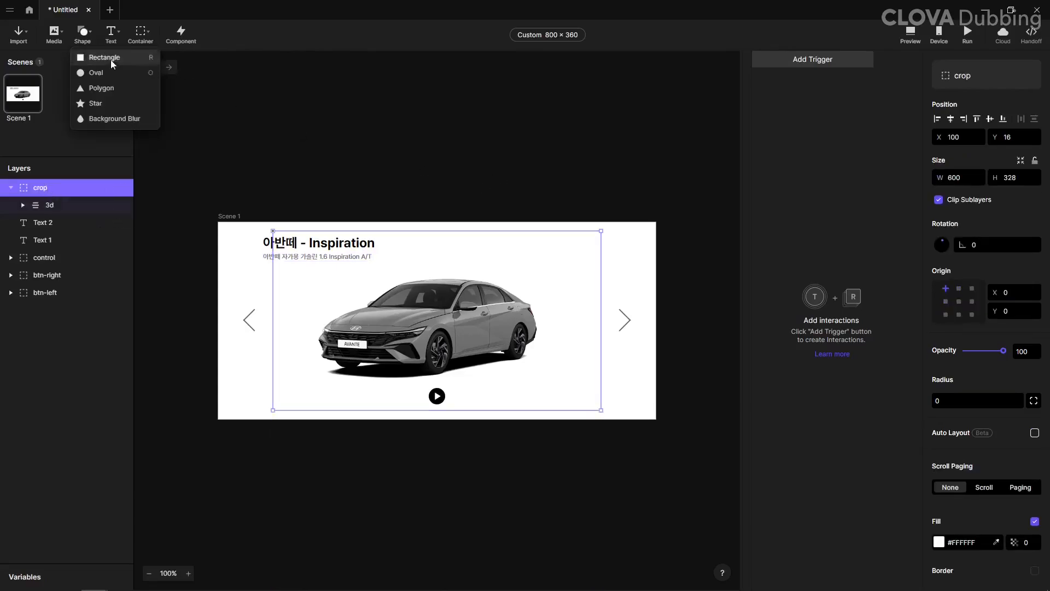
click(115, 72)
drag(302, 256, 581, 434)
click(973, 179)
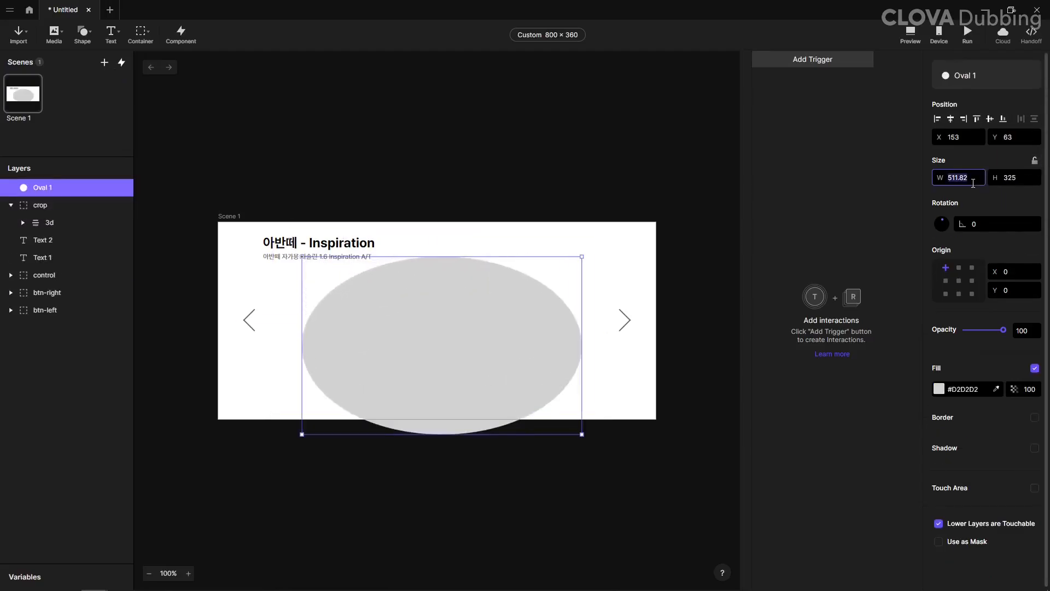
text(600)
key(Return)
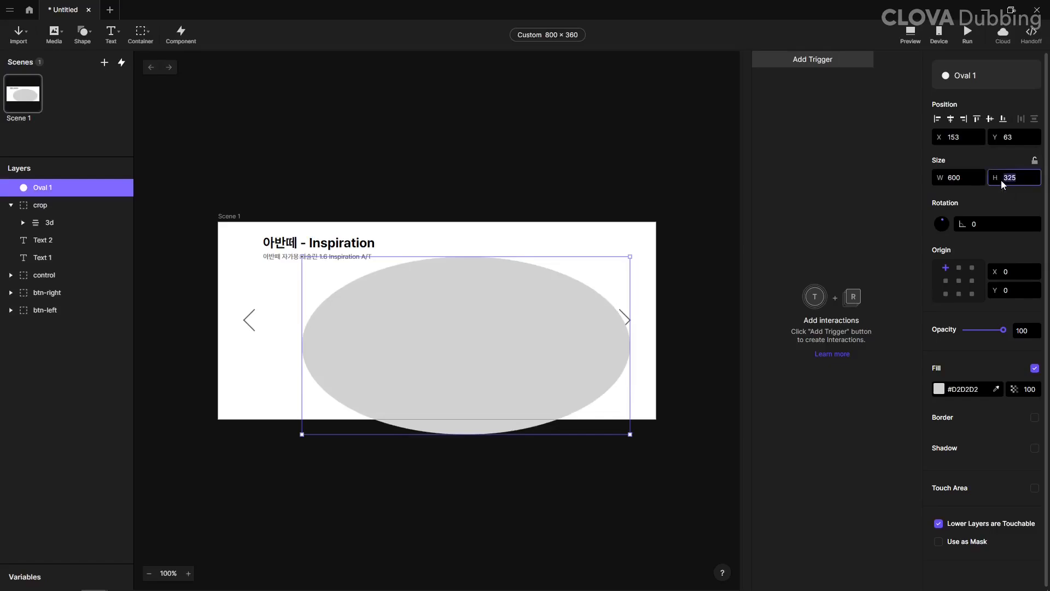
click(1001, 179)
text(600)
key(Return)
Step: Centre the oval horizontally and vertically in the scene and set its origin to its middle point
click(950, 119)
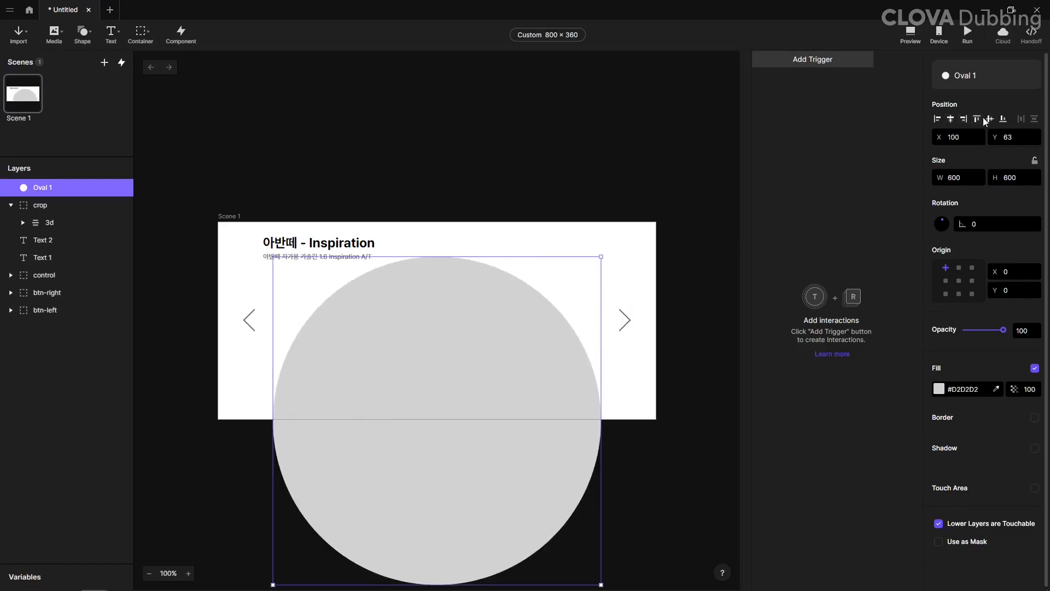
click(990, 119)
click(959, 280)
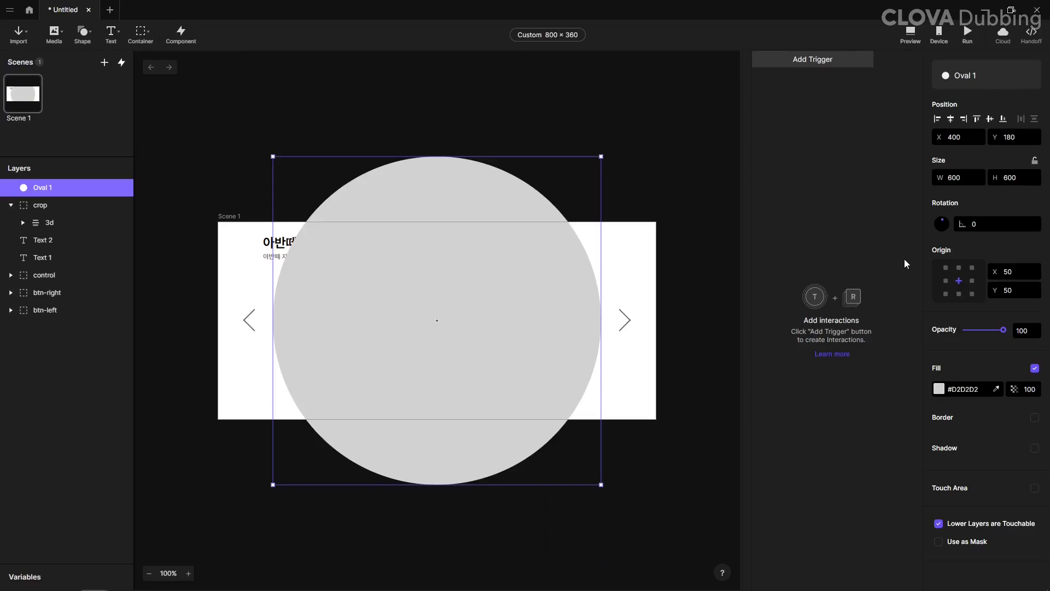
Step: Set the oval's opacity to 0 and rename it guide
drag(1004, 330, 966, 329)
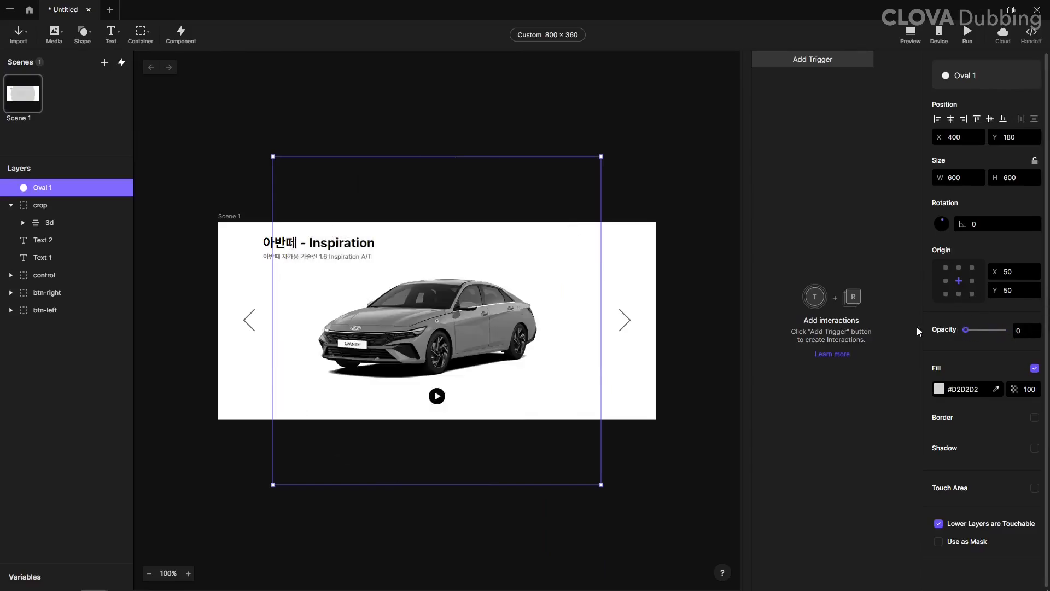
double_click(39, 188)
text(guide)
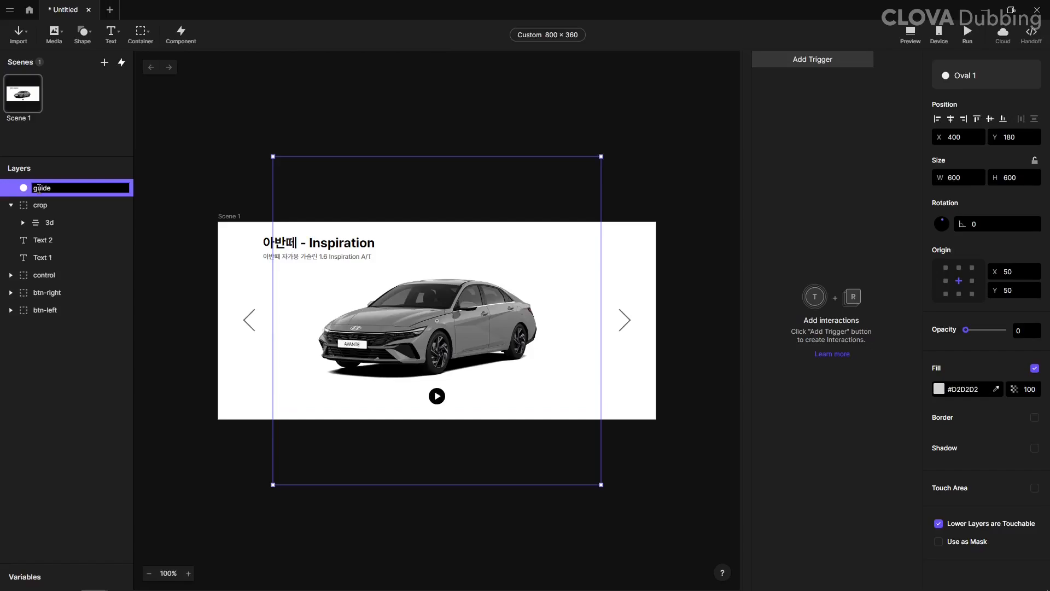
key(Return)
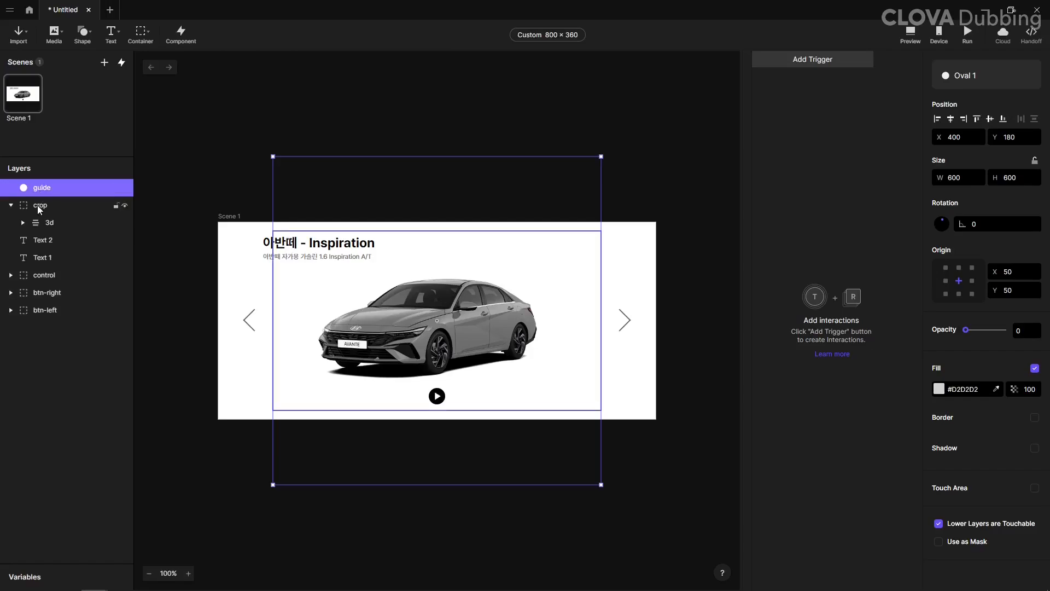
Step: Add a Drag trigger to the crop container
click(39, 207)
click(10, 205)
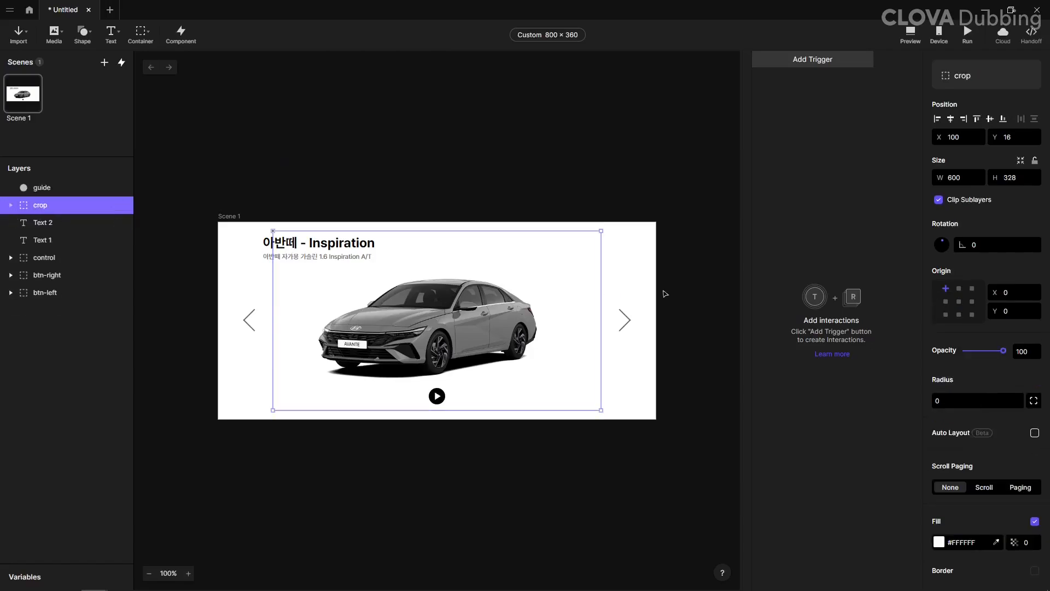
click(807, 61)
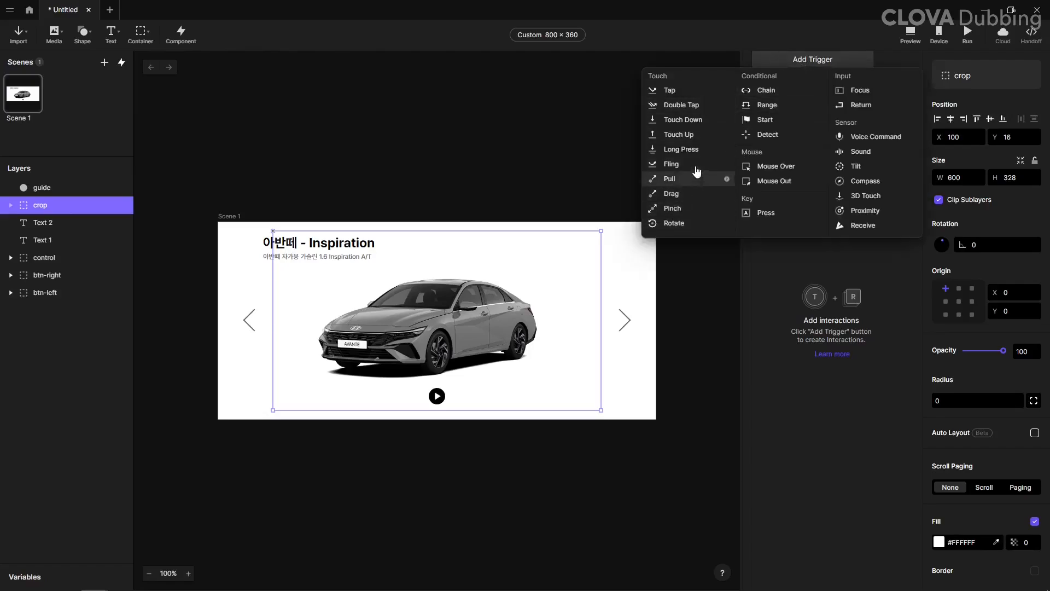
click(678, 195)
click(946, 92)
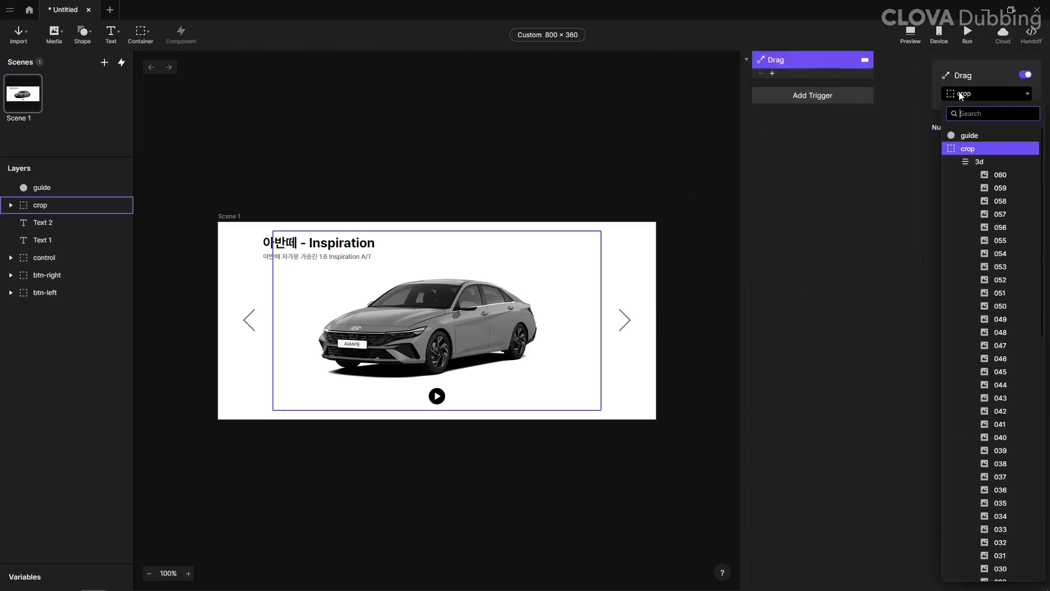
Step: Add a Rotate response to the Drag trigger and target the guide oval with it
click(773, 73)
click(791, 121)
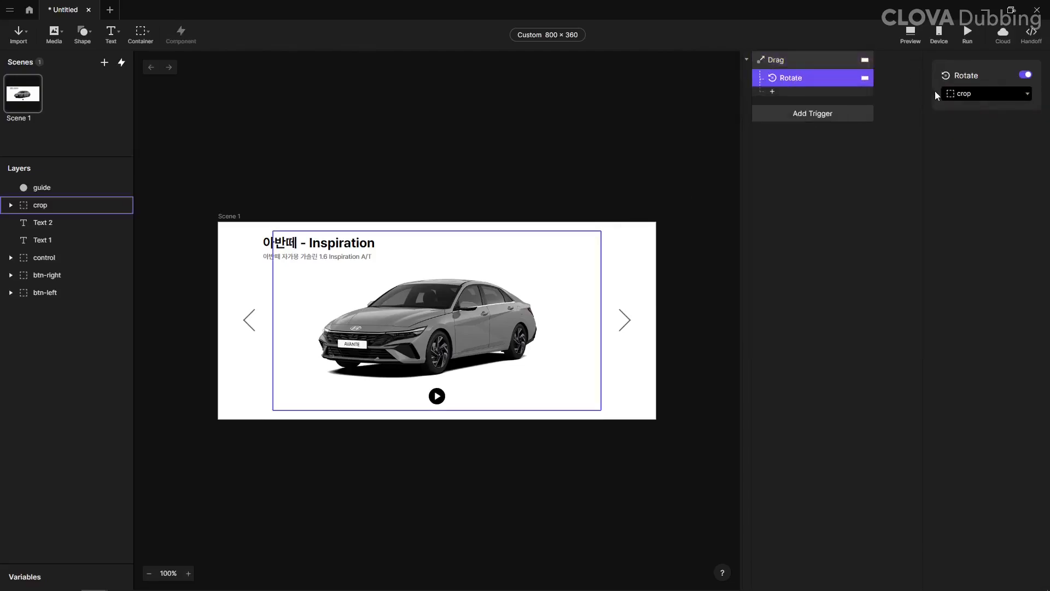
click(956, 94)
click(969, 136)
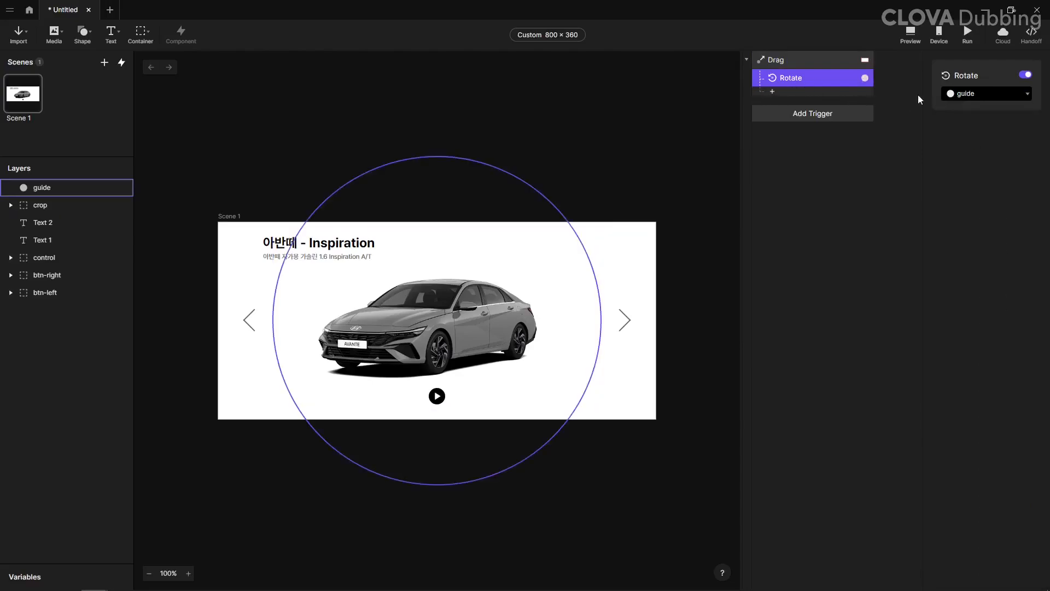
Step: Add a Detect trigger that monitors the Rotation property of the guide oval
click(777, 116)
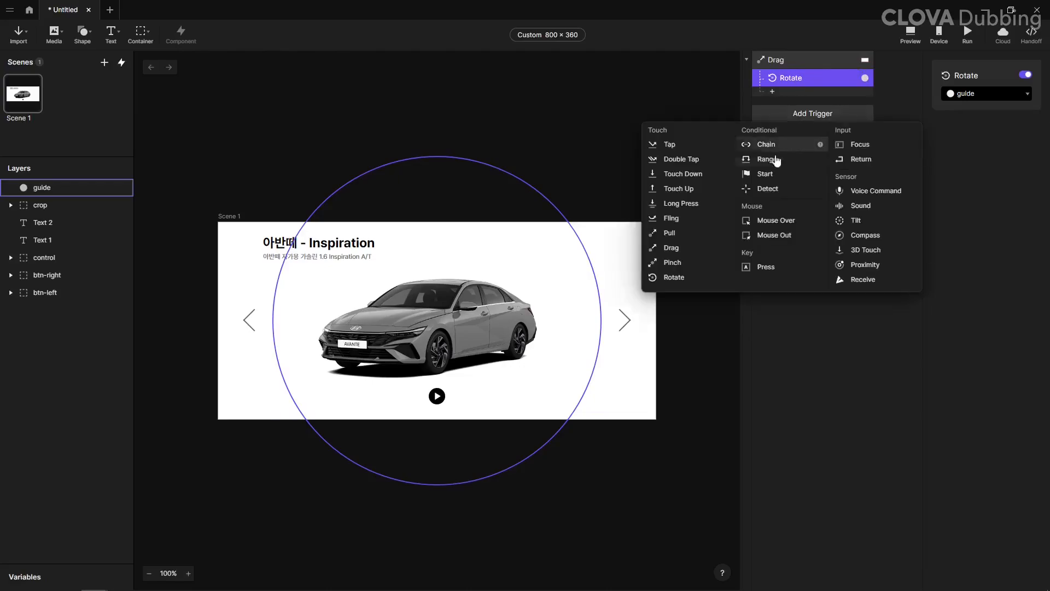
click(772, 189)
click(963, 116)
scroll(964, 164, down, 2)
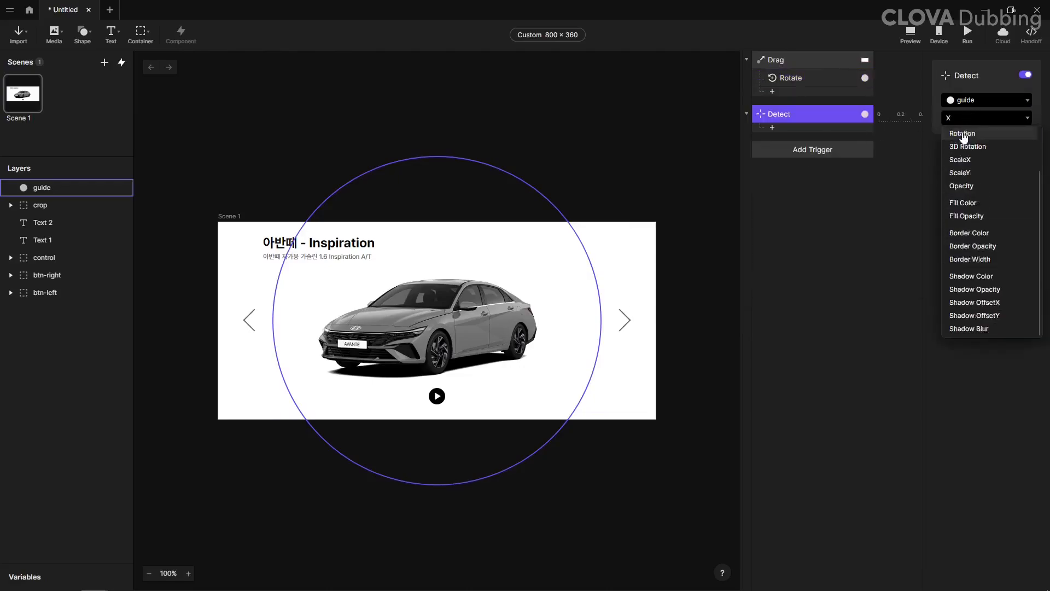
click(963, 134)
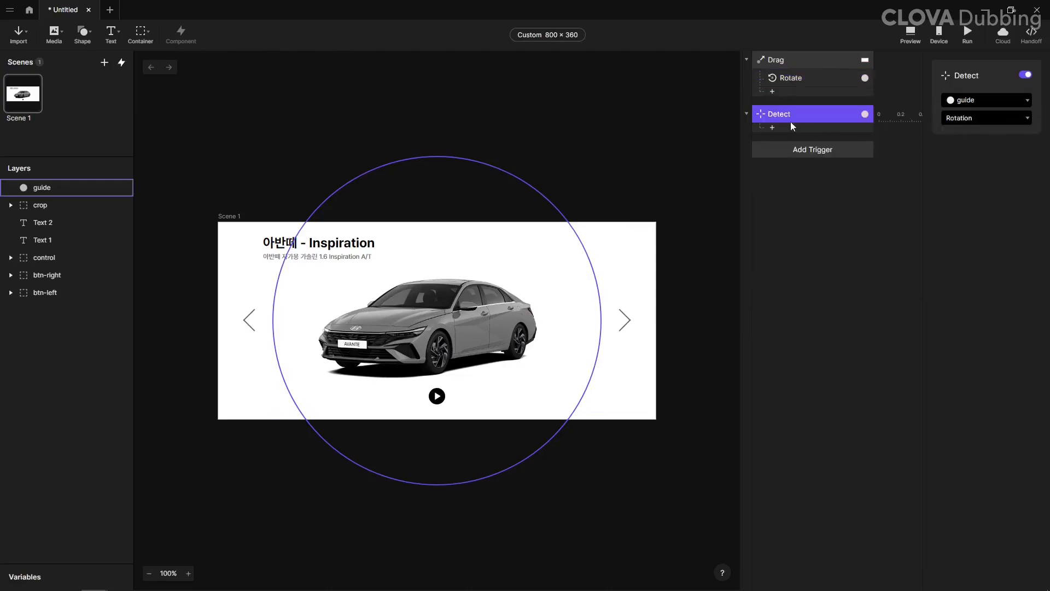
Step: Create a new variable and name it frame
click(42, 582)
click(120, 532)
click(88, 539)
double_click(70, 546)
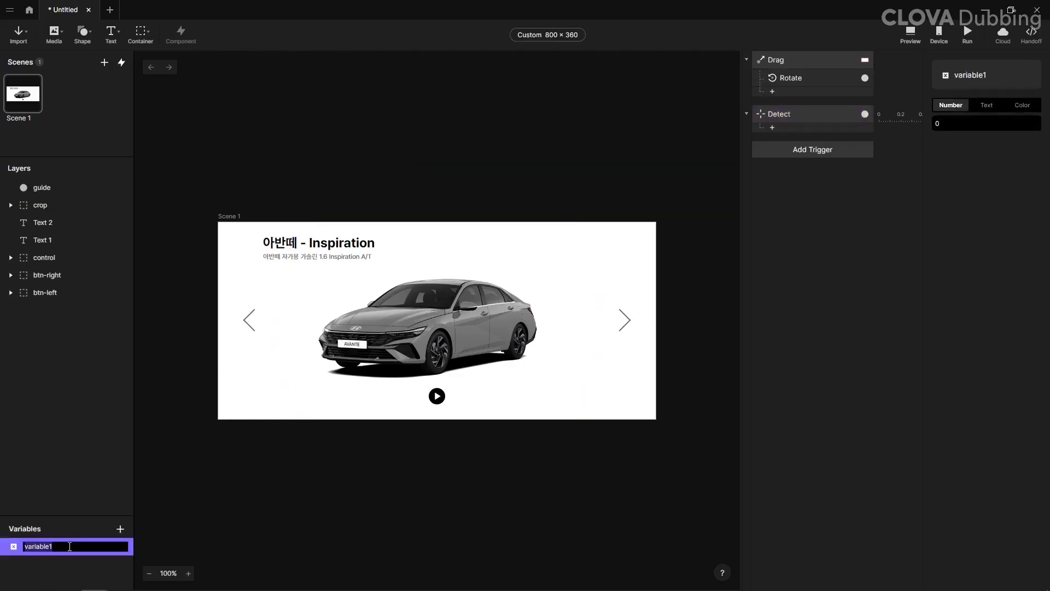
text(frame)
key(Return)
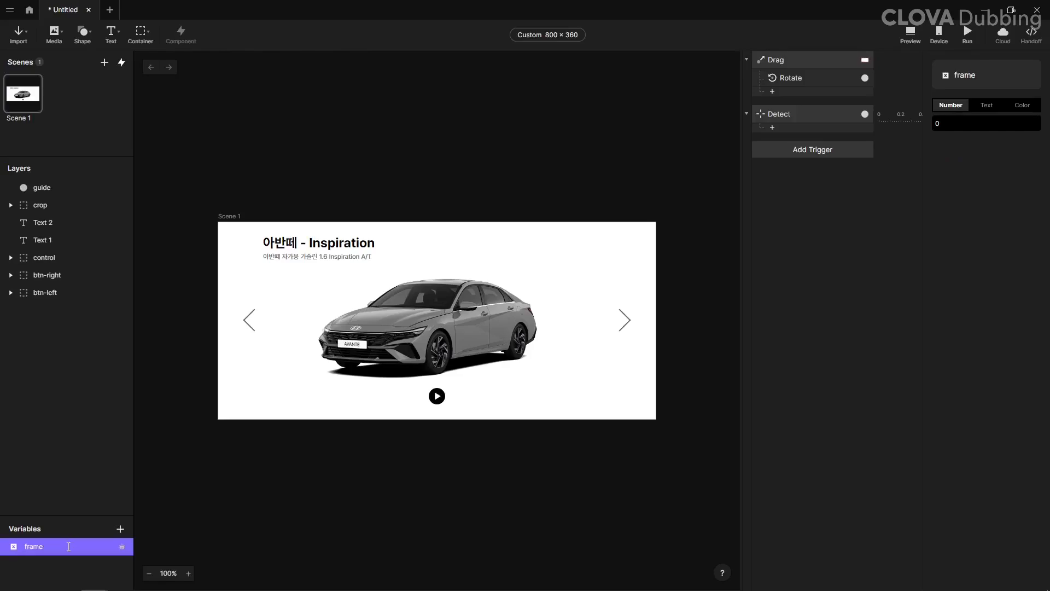
Step: Display the frame variable on the scene canvas and set its initial number value to 1
click(122, 546)
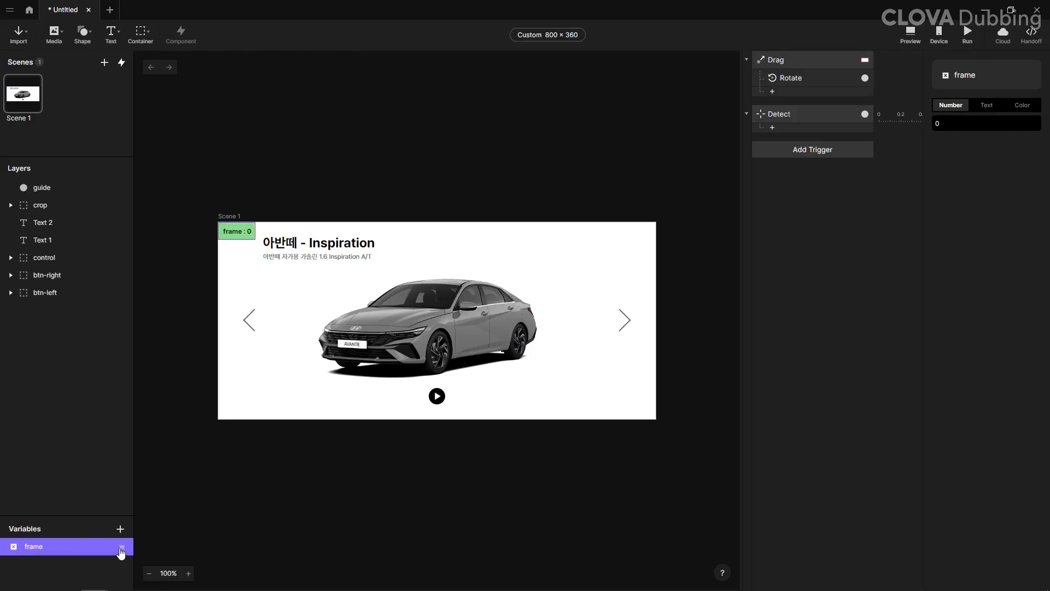
click(939, 123)
text(1)
key(Return)
Step: Add an Assign response to the Detect trigger and target the frame variable with it
click(806, 116)
click(809, 129)
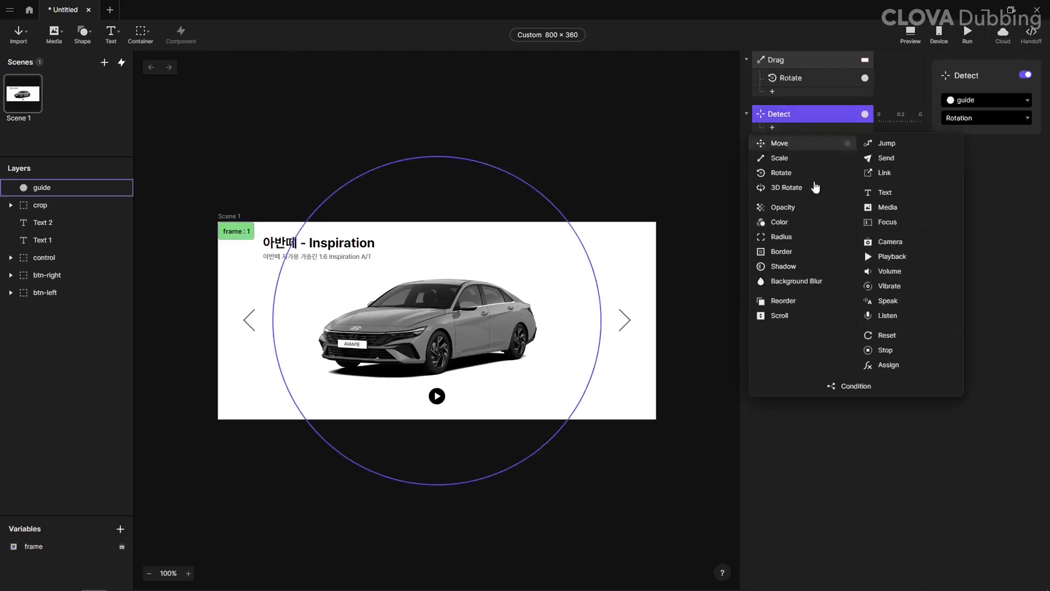
click(875, 363)
click(979, 93)
click(964, 121)
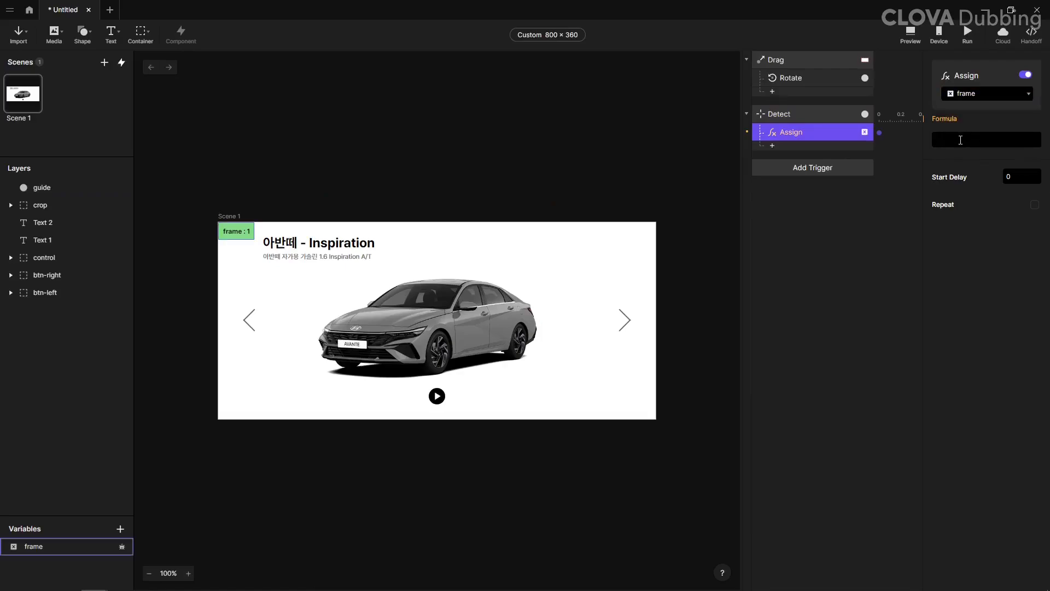
Step: Set the Assign formula for frame to abs(ceil(`guide`.rotation)/6)
click(948, 142)
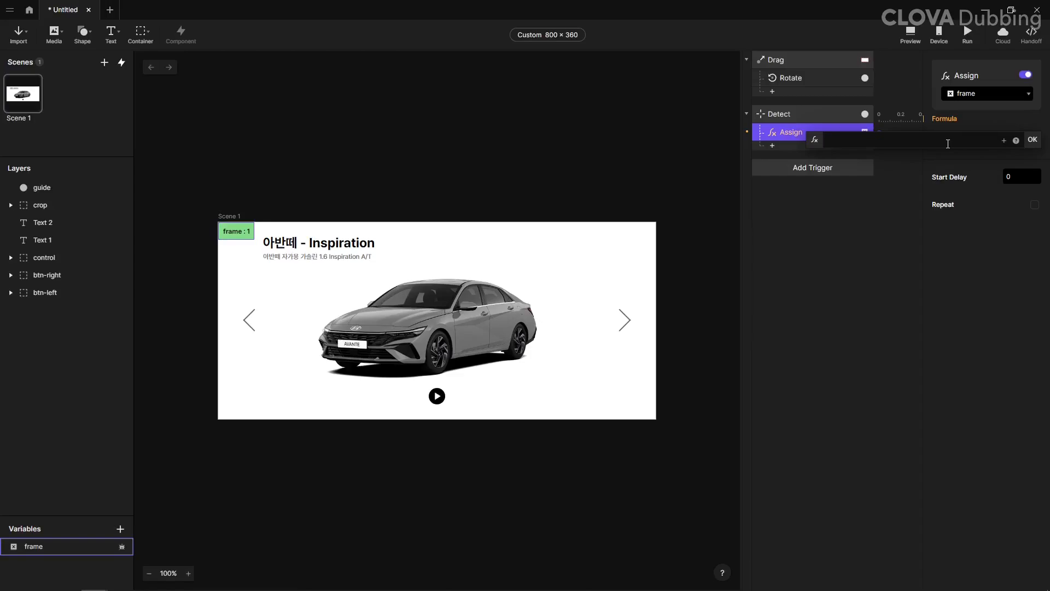
text(a)
key(Return)
text(ce)
key(Return)
text(`guide`)))
click(900, 186)
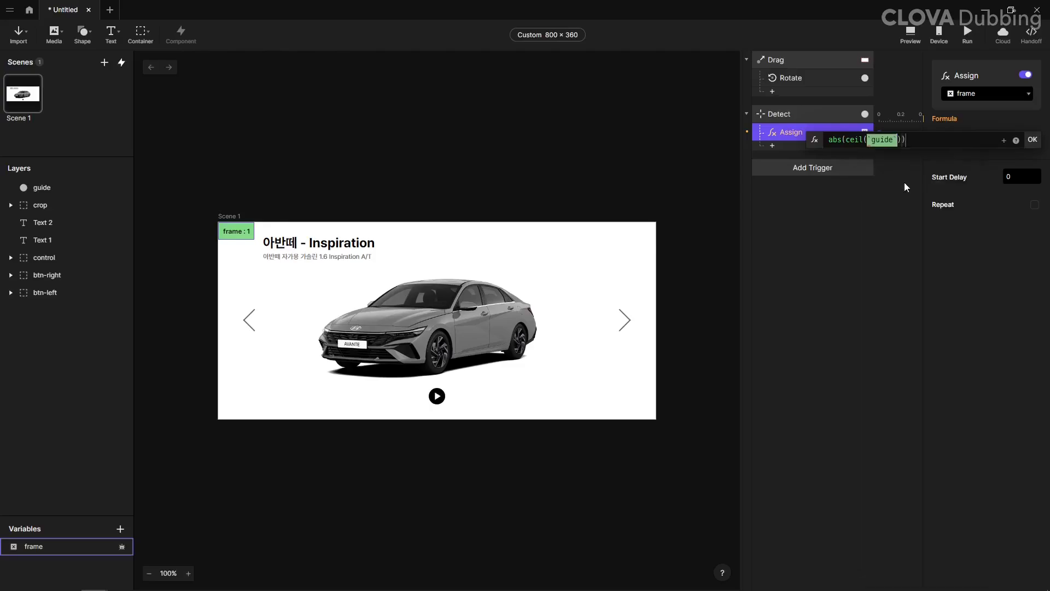
text(.rote)
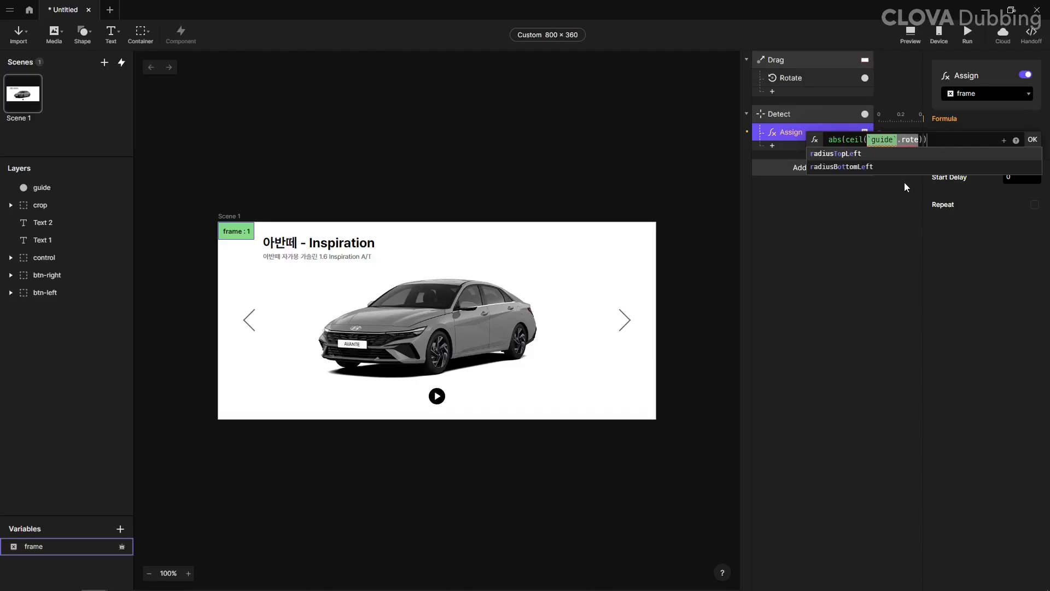
key(BackSpace)
key(Up)
key(Up)
key(Up)
key(Up)
key(Up)
key(Up)
key(Up)
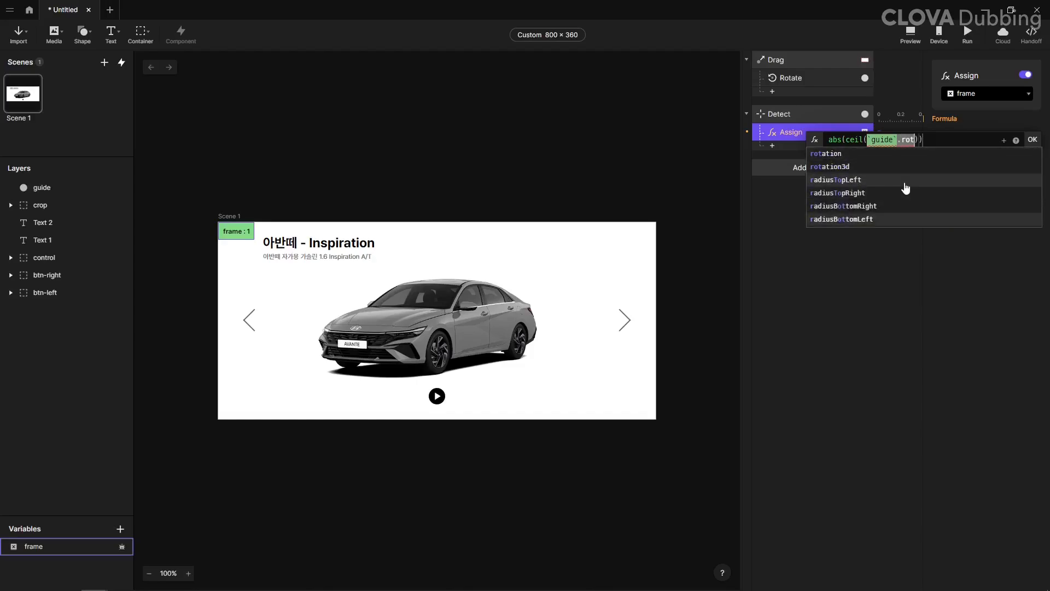
key(Down)
key(Return)
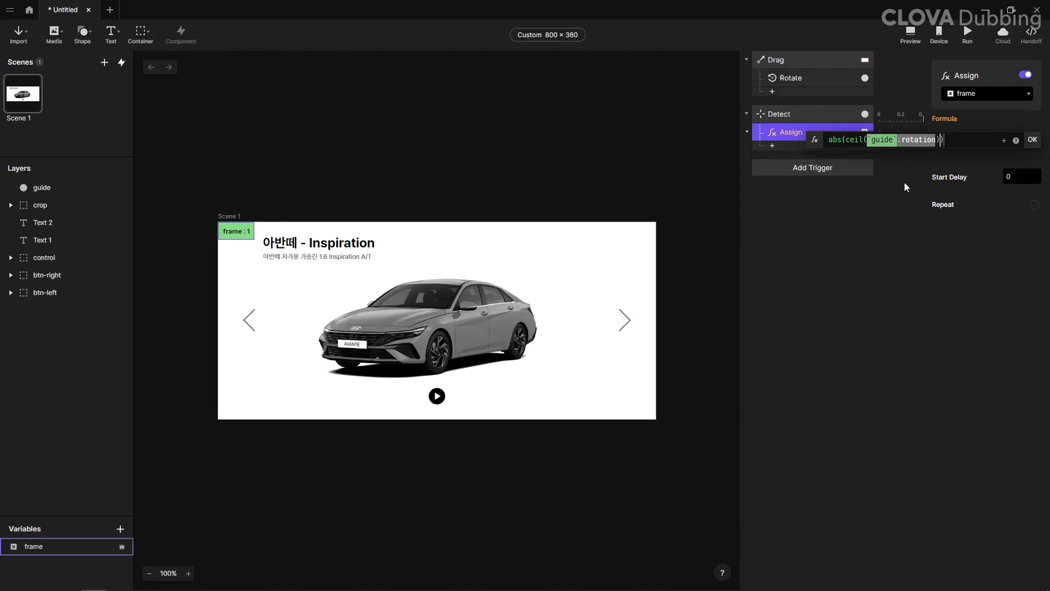
key(Left)
text(/6)
key(Return)
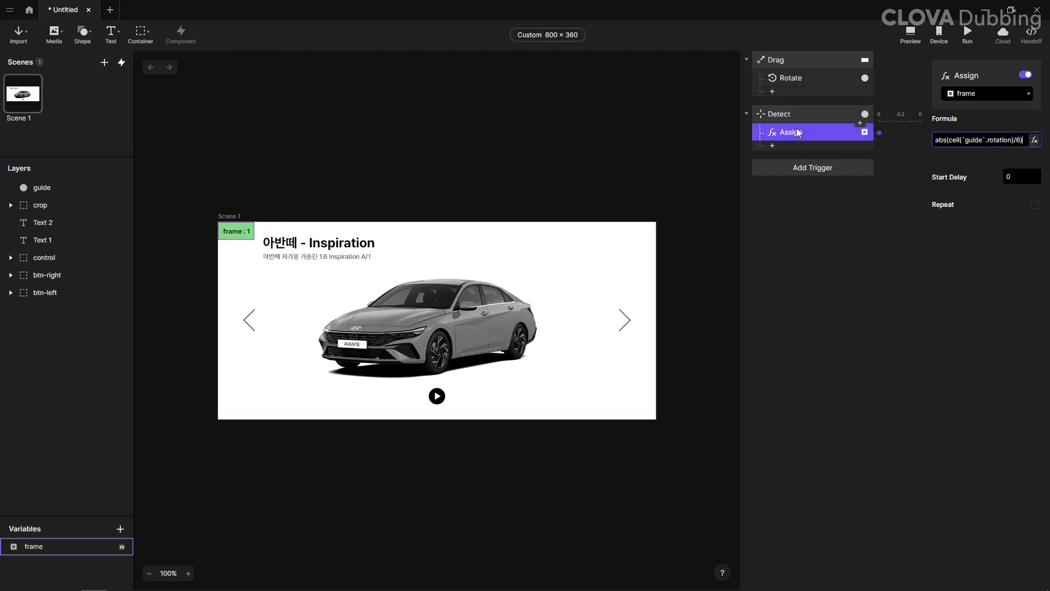
Step: Test the prototype in the preview and correct the Assign formula to abs(ceil(`guide`.rotation / 6))
click(911, 34)
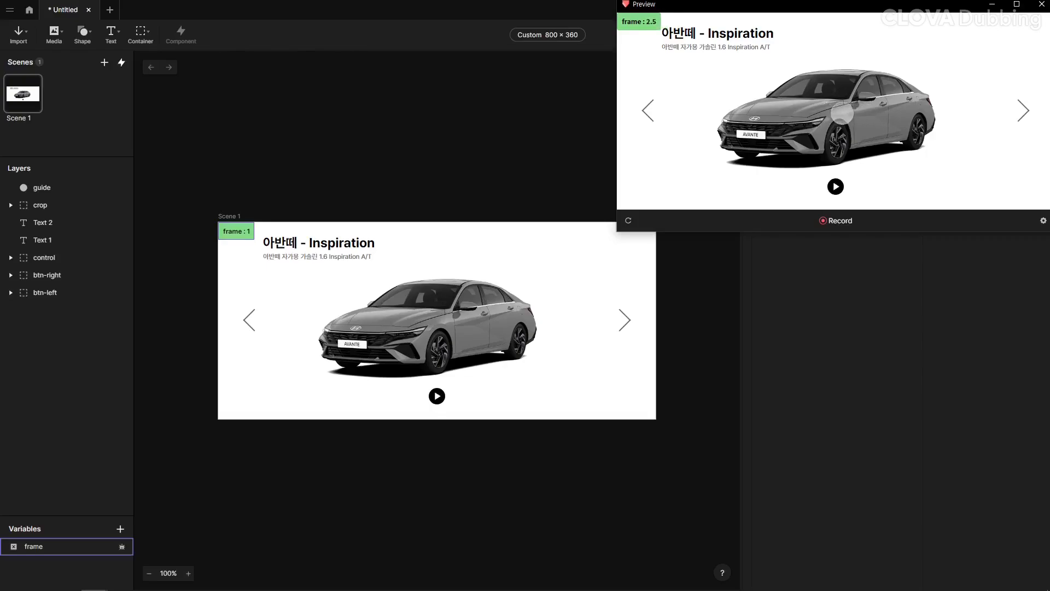
click(1042, 4)
click(966, 138)
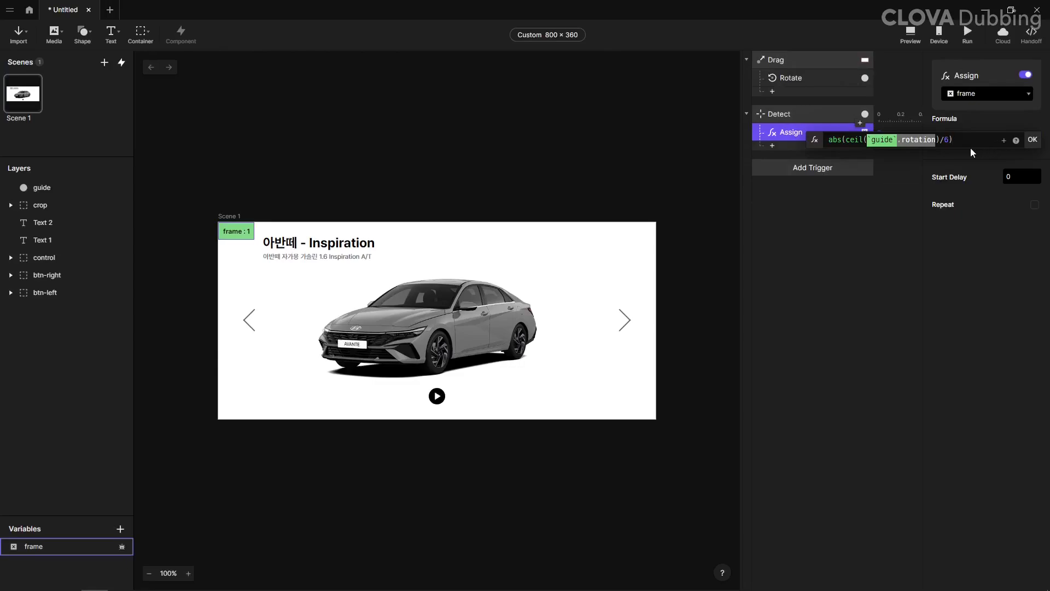
drag(936, 140, 947, 141)
text(/ 6))
key(Return)
Step: Preview the prototype and swipe across the car to check how the frame variable responds
key(ctrl+p)
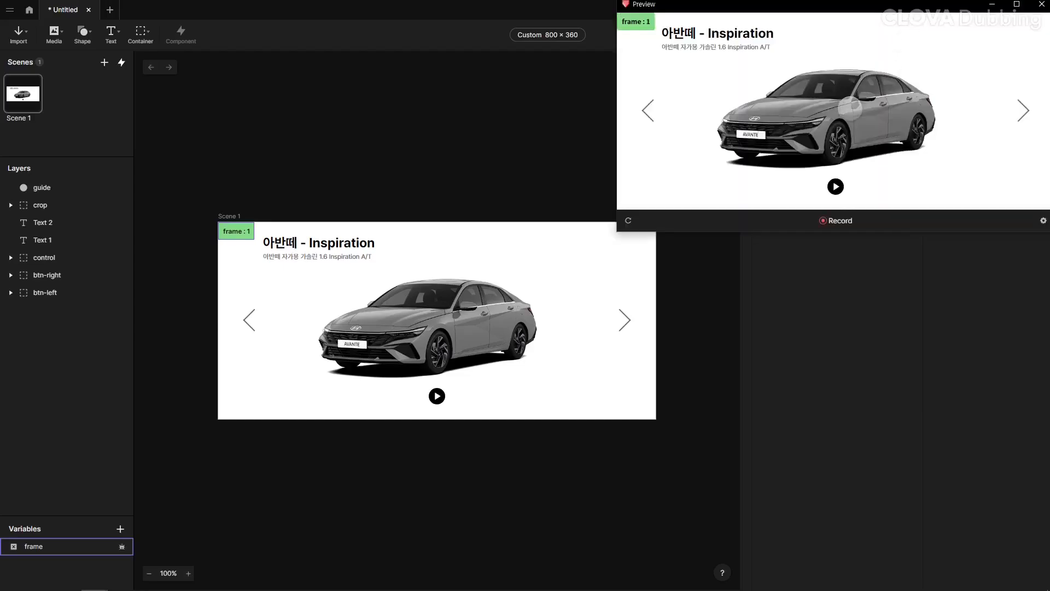
drag(919, 116, 826, 120)
click(467, 132)
Step: Rename the Detect trigger as "Detect - rotation" and collapse it
click(801, 113)
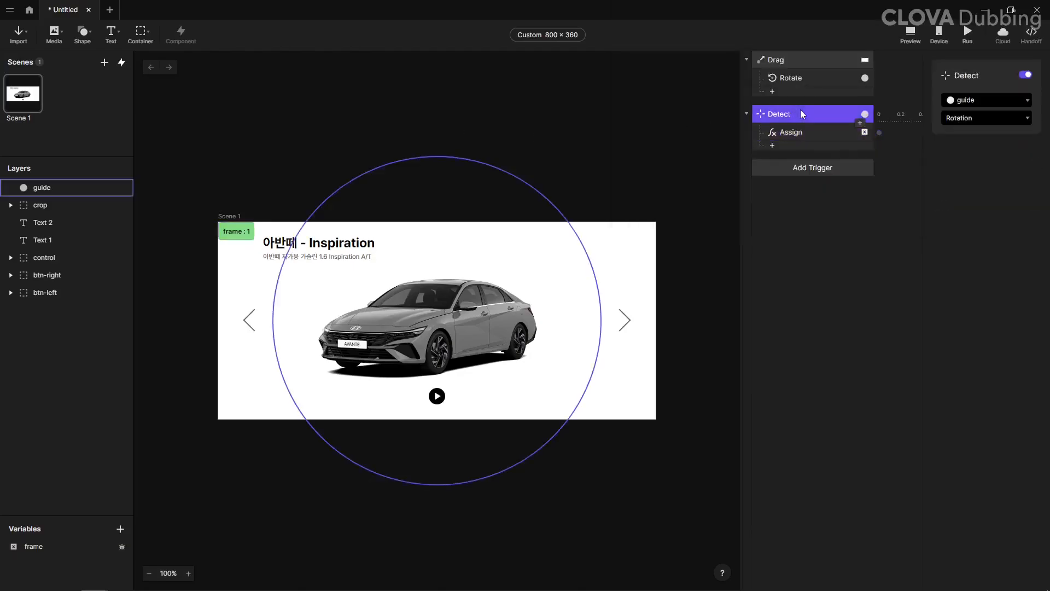
double_click(785, 114)
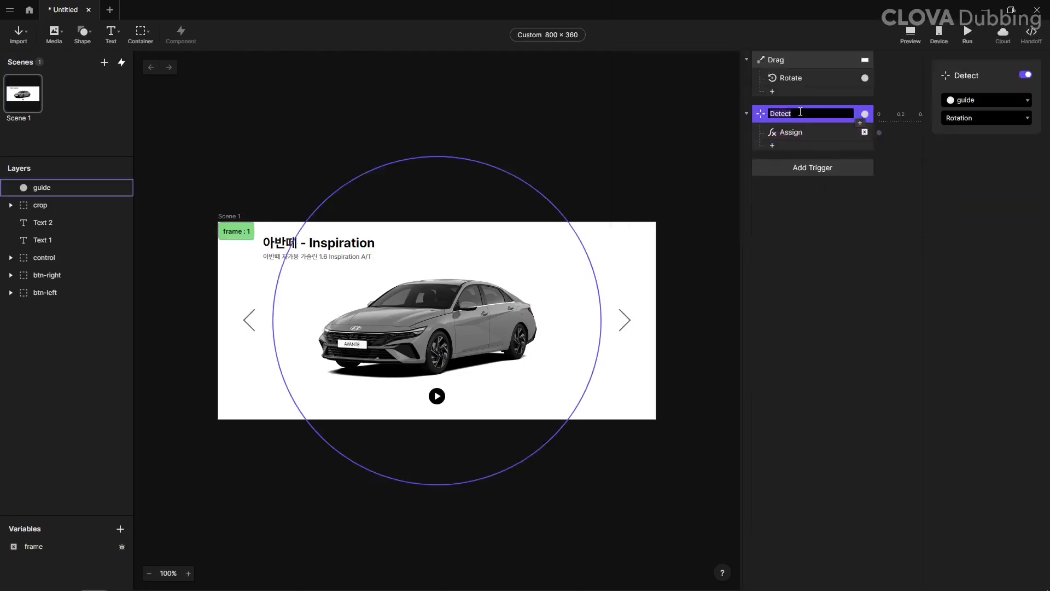
click(800, 112)
text(- rotation)
key(Return)
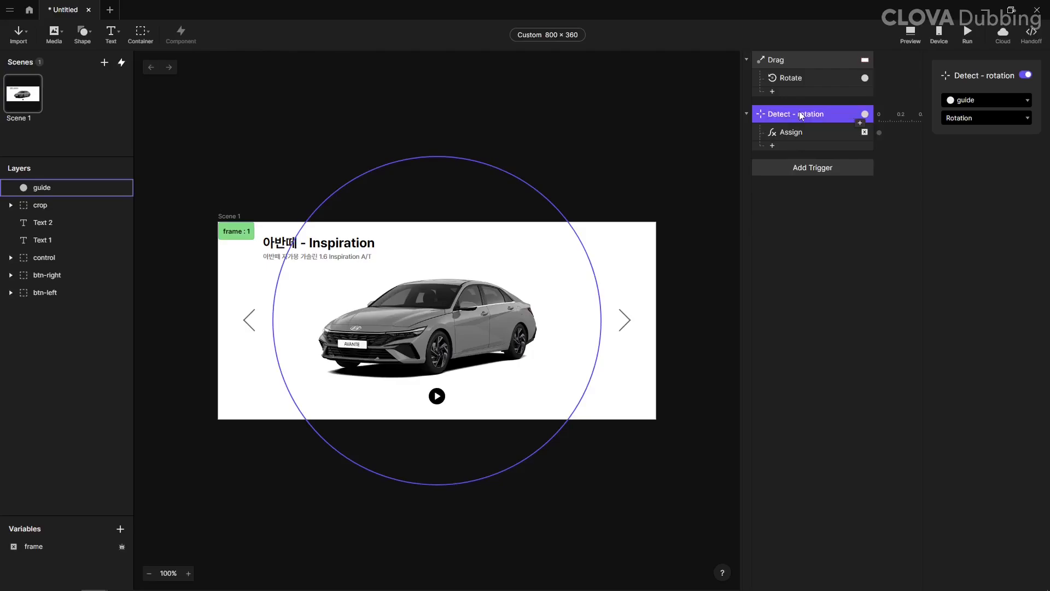
click(747, 113)
Step: Add a second Detect trigger named "Detect - frame" that monitors the frame variable
click(783, 145)
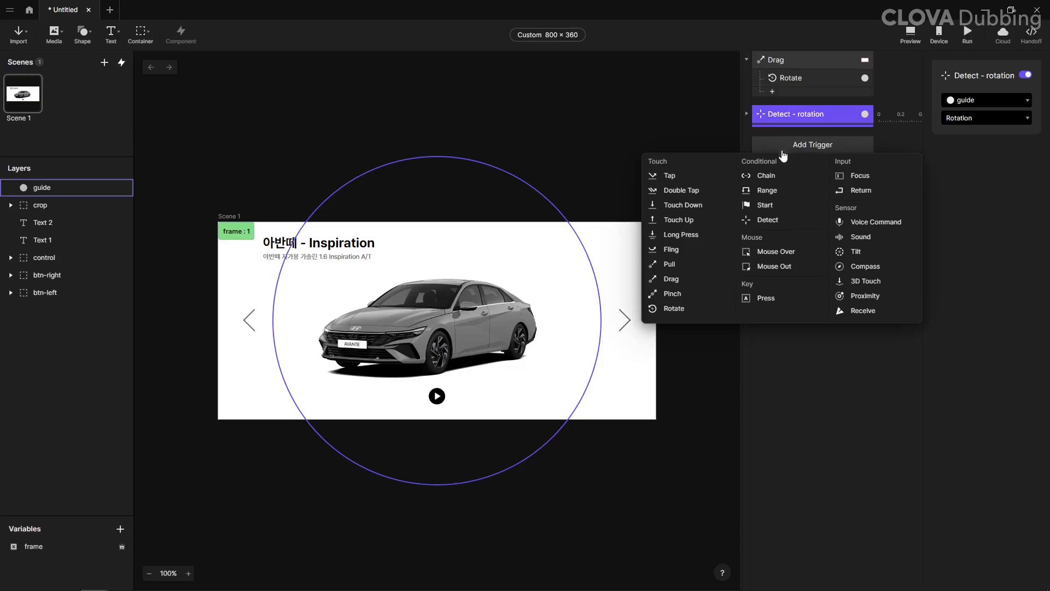
click(779, 220)
double_click(790, 144)
click(814, 144)
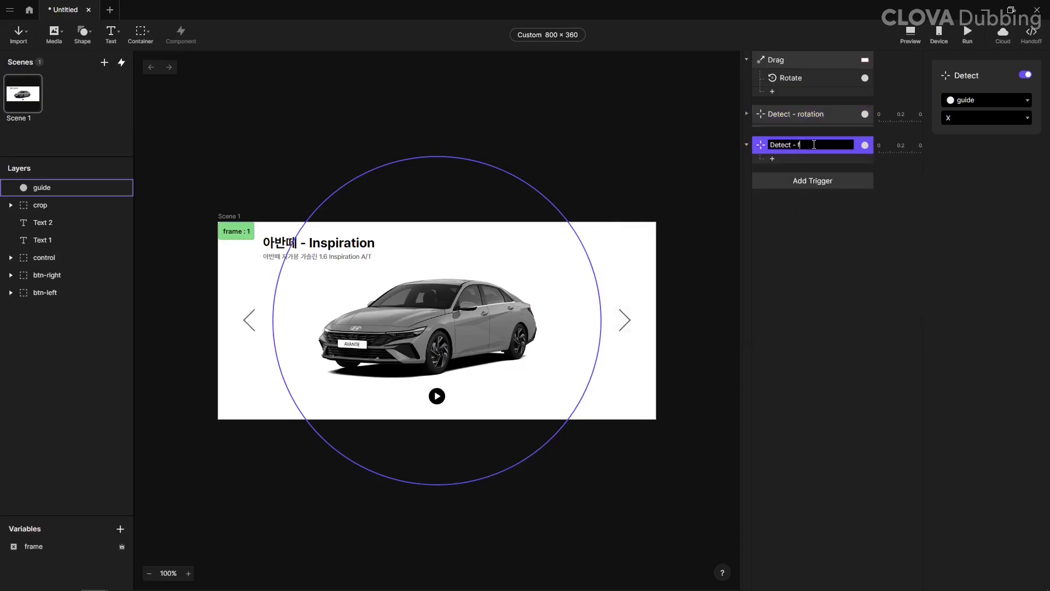
text(- frame)
key(Return)
click(961, 100)
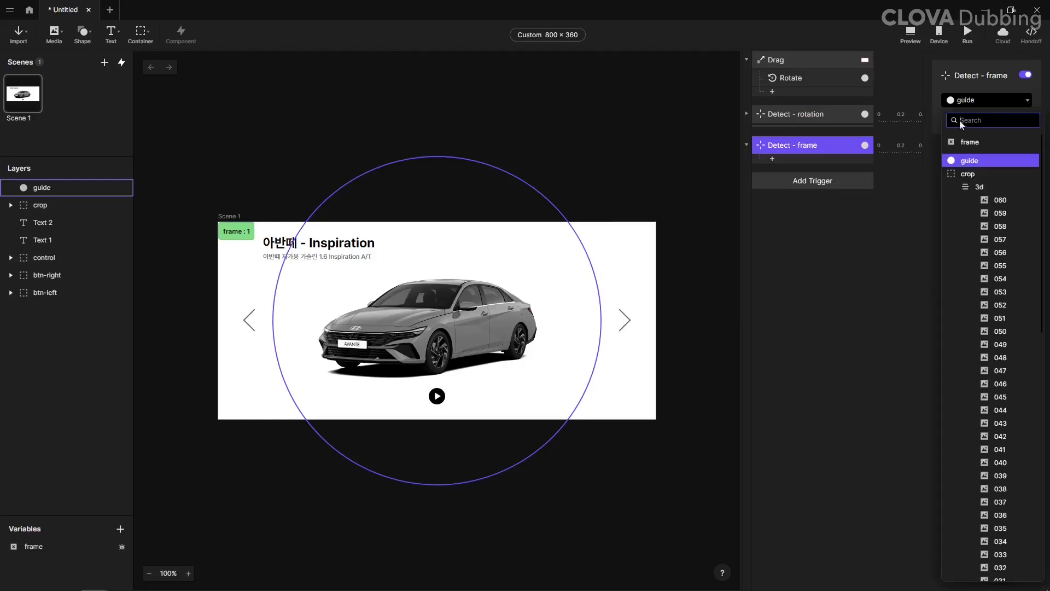
click(967, 148)
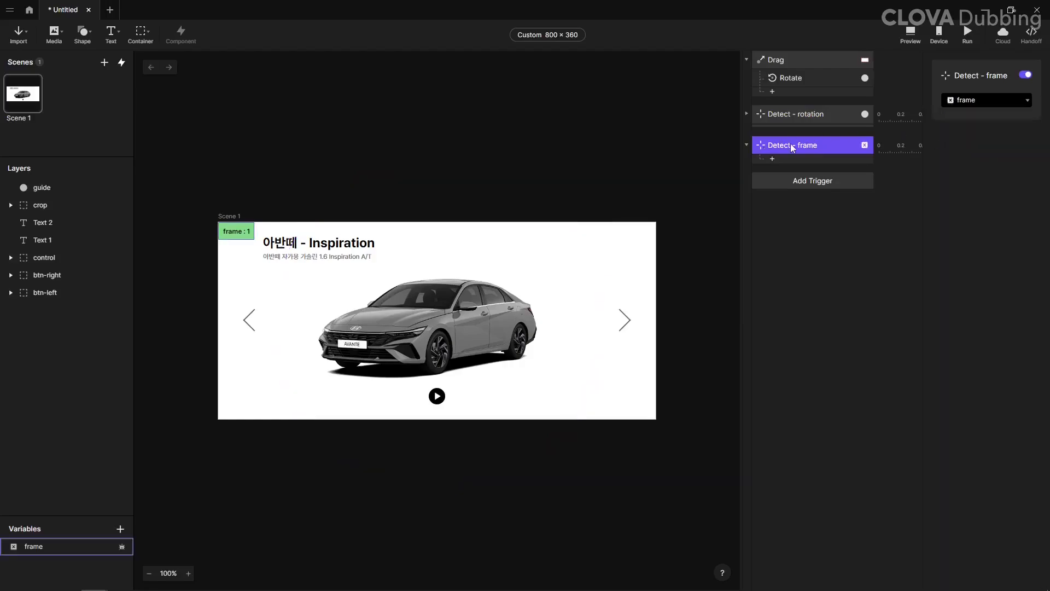
Step: Add a Move response to the "Detect - frame" trigger, targeting the 3d container with a duration of 0
click(787, 164)
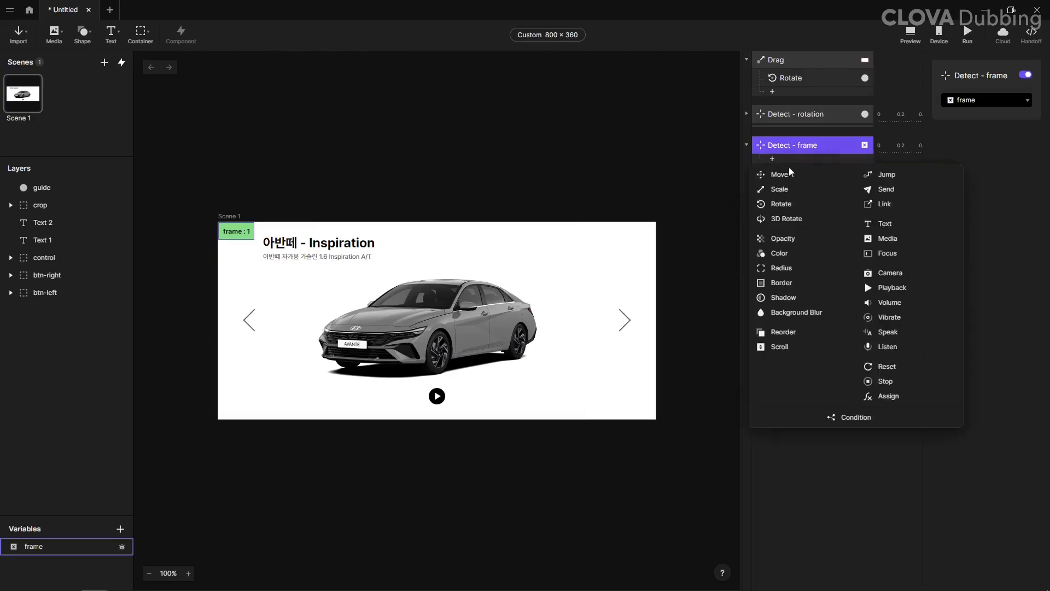
click(790, 170)
click(968, 93)
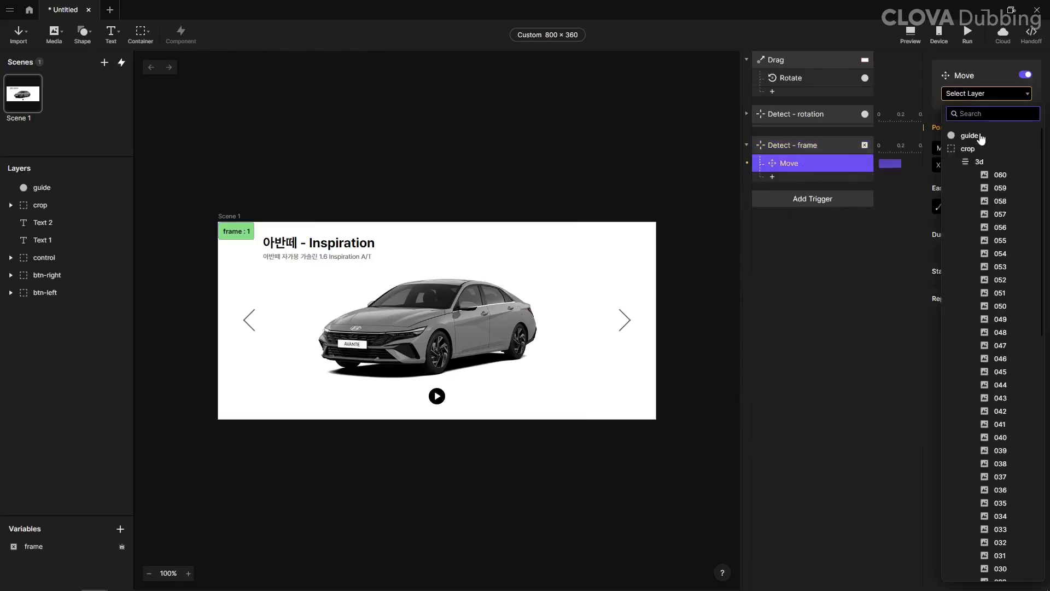
click(979, 162)
drag(1019, 234, 987, 233)
text(0)
key(Return)
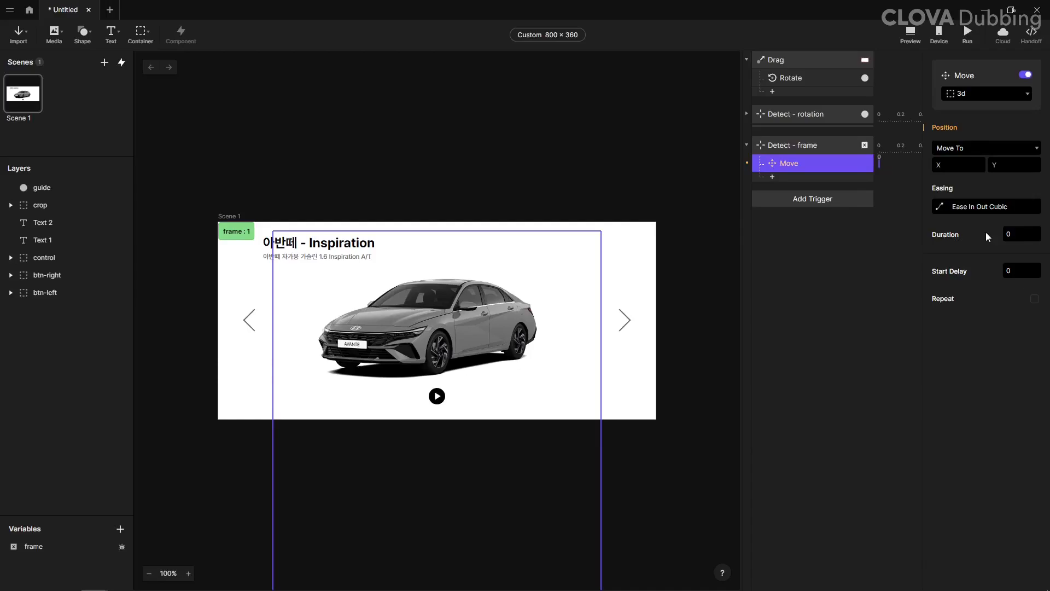
Step: Set the Move response's Y position to the formula -328 * (frame -1)
click(1023, 165)
click(1034, 165)
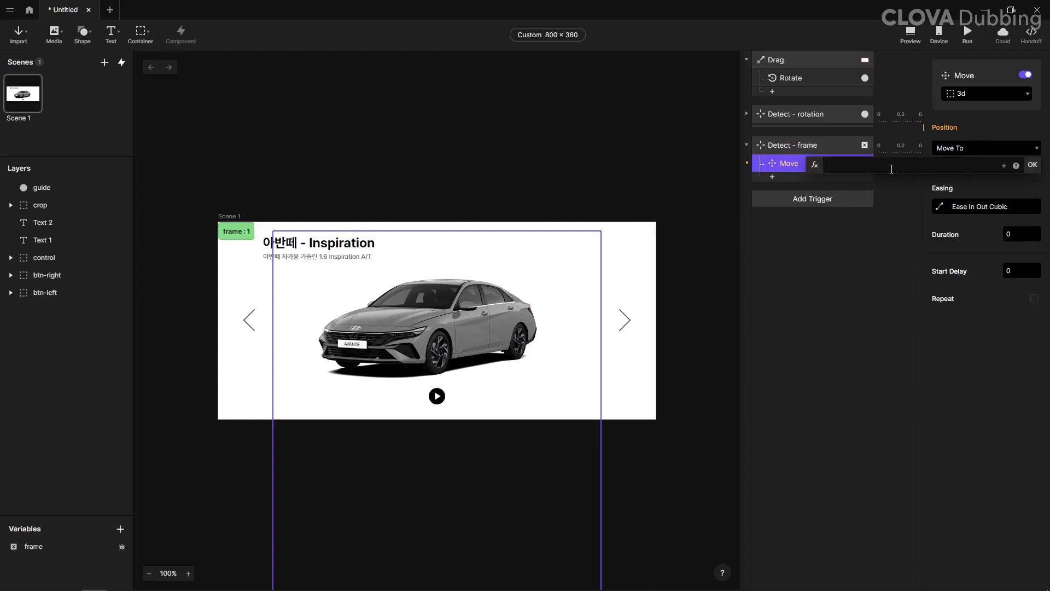
text(-328 * (fra)
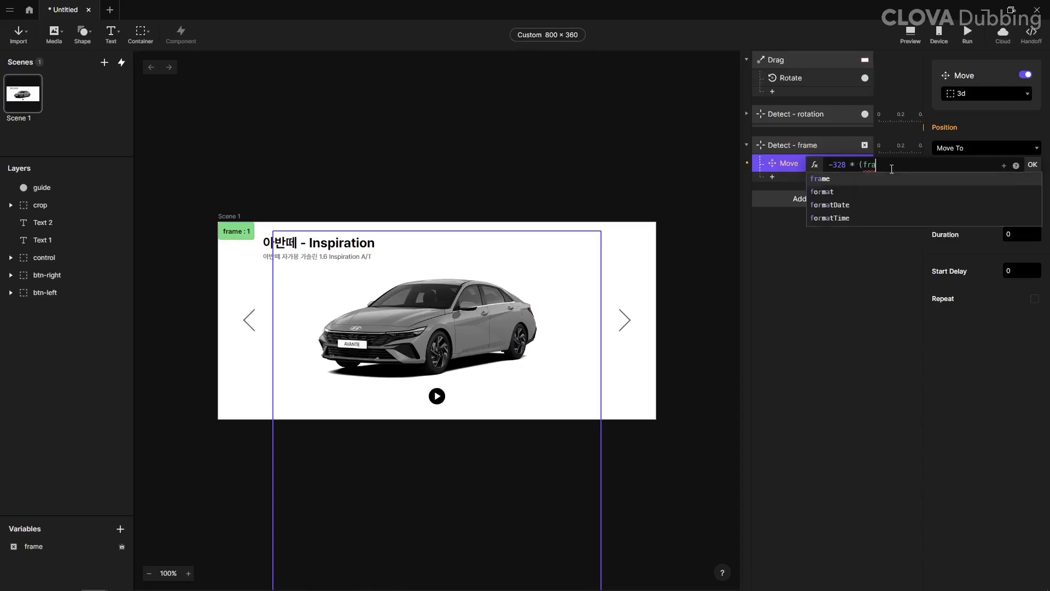
text(me -1)
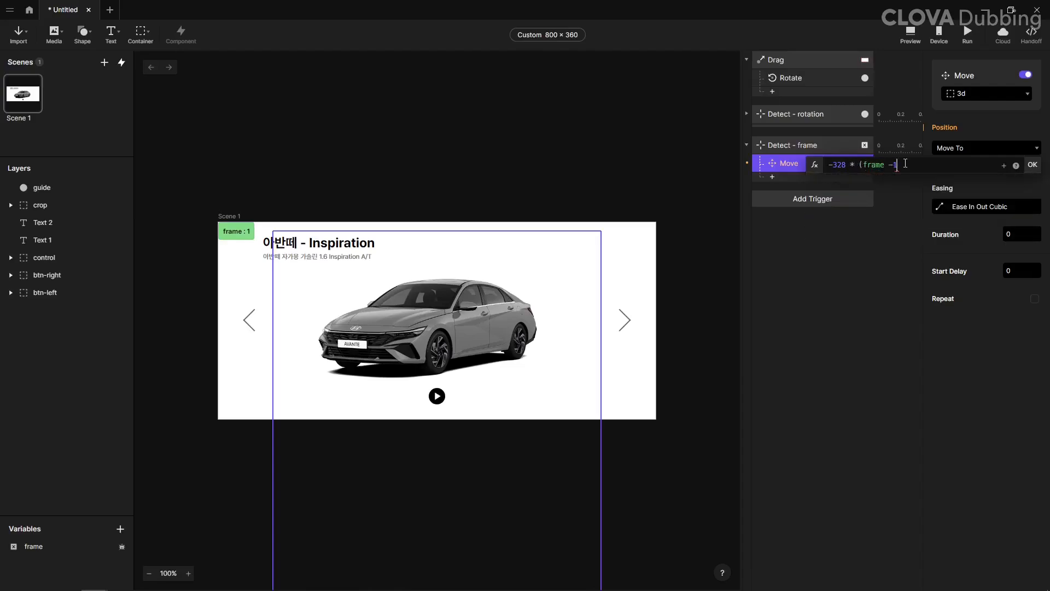
text())
key(Return)
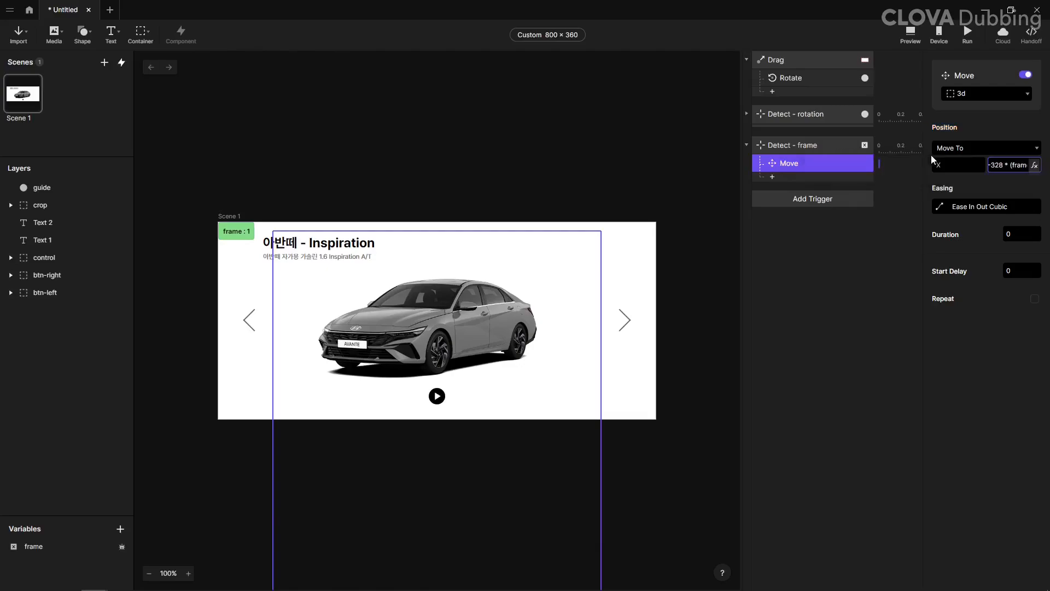
Step: Preview the prototype, swipe across the car to check its rotation, and restart the preview between tries
click(911, 34)
drag(877, 100, 735, 114)
click(628, 220)
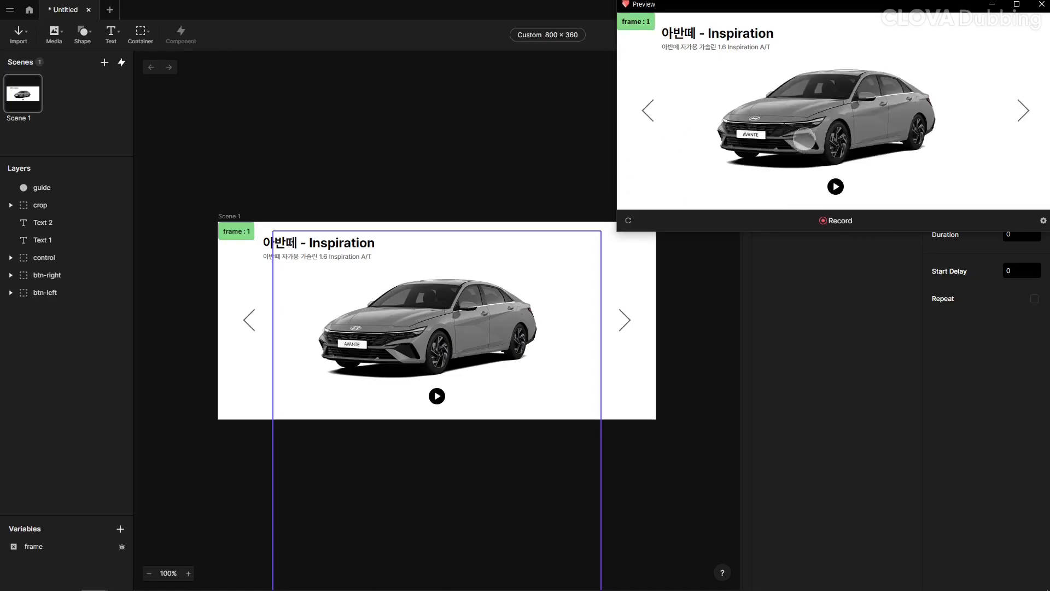
drag(803, 139, 828, 122)
click(628, 220)
key(Escape)
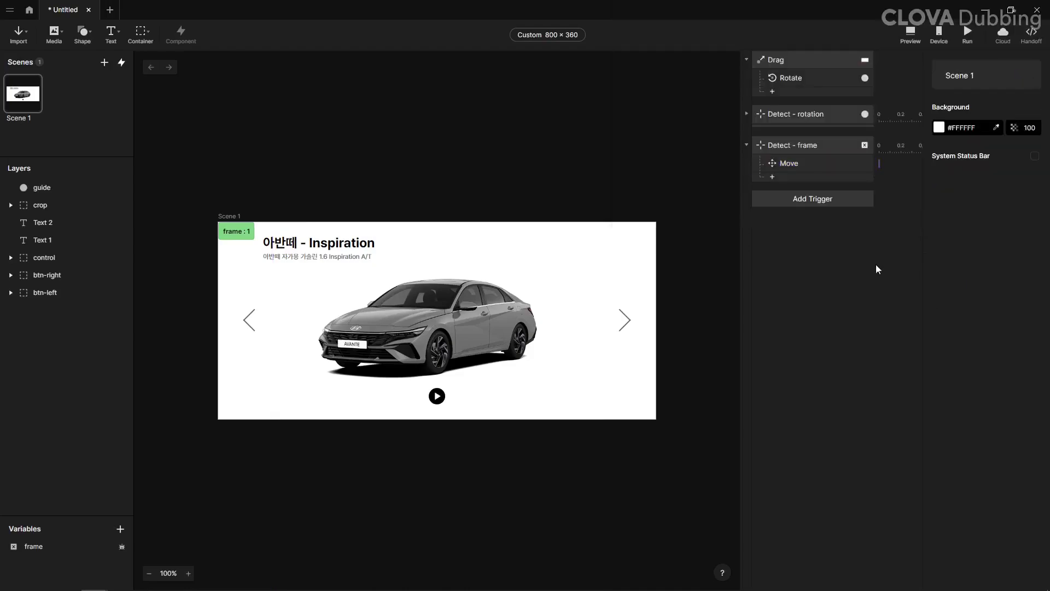
Step: Add a Tap trigger to the btn-left container
click(819, 160)
click(804, 145)
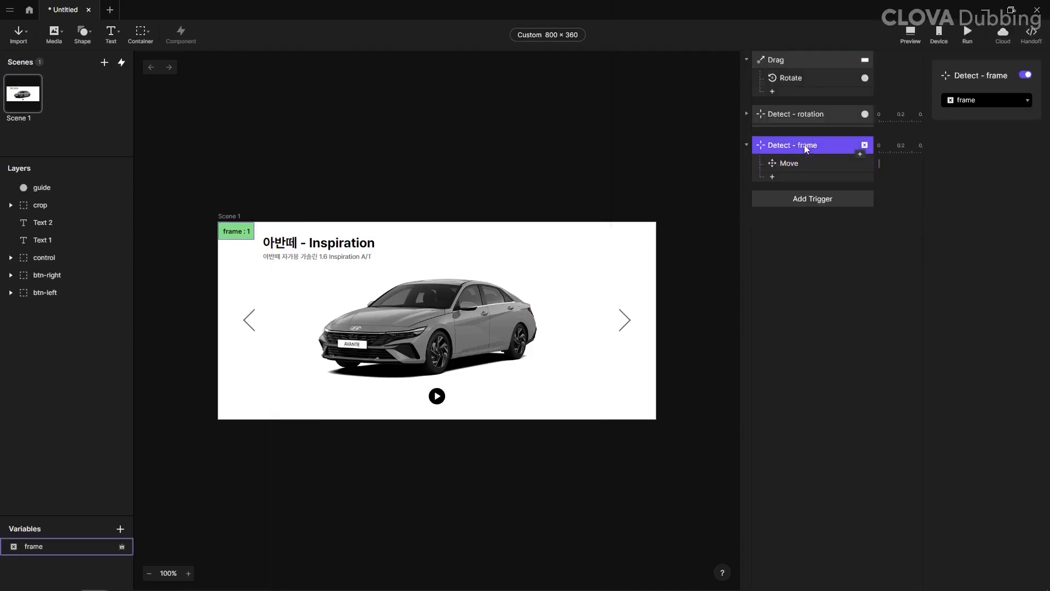
click(250, 319)
click(787, 200)
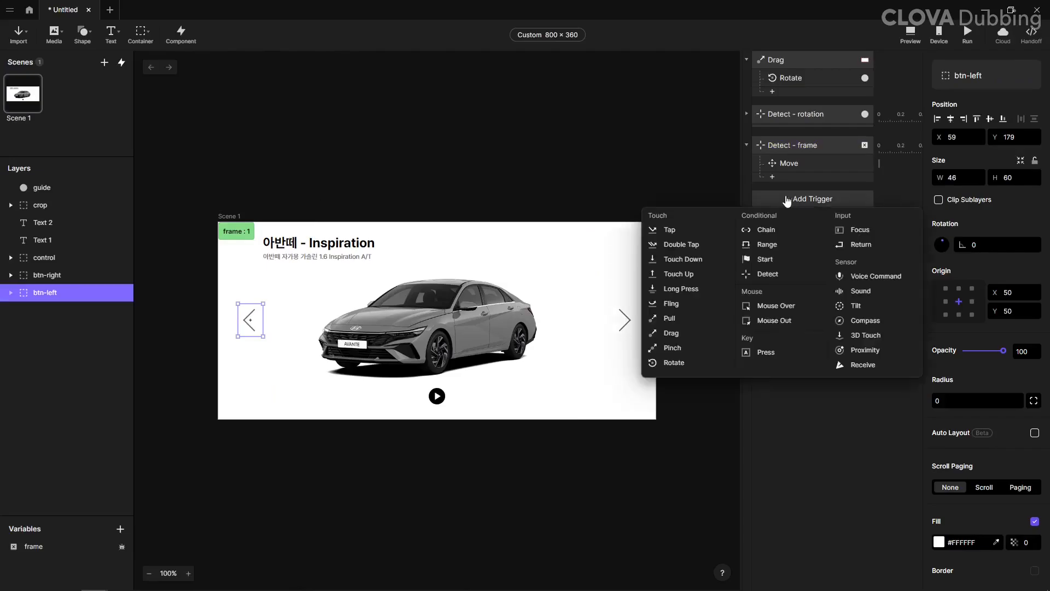
click(672, 230)
Step: Add an Assign response to the btn-left Tap trigger and target the frame variable with it
click(796, 215)
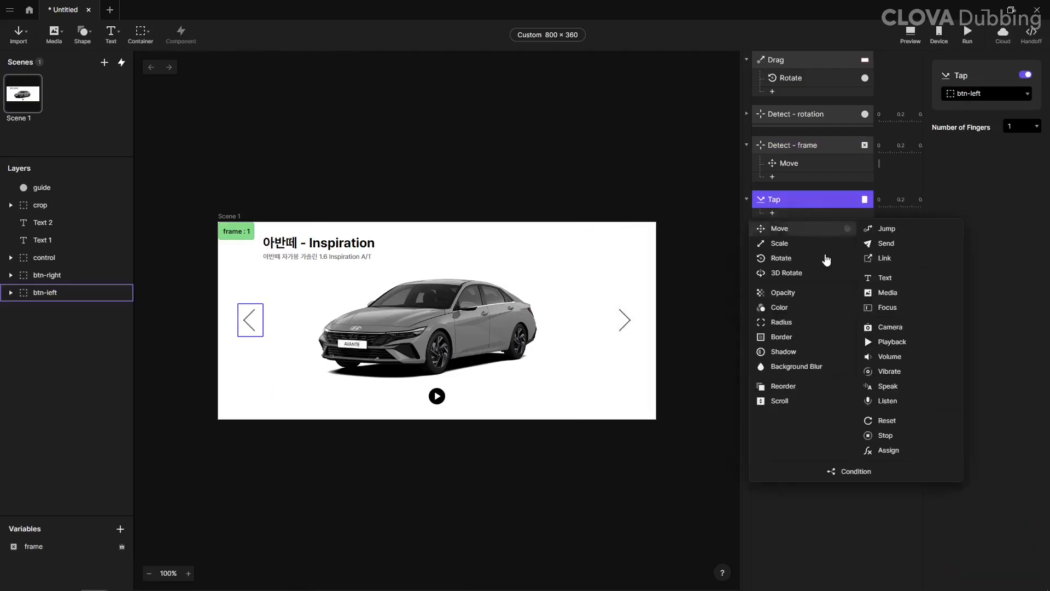
click(874, 447)
click(973, 99)
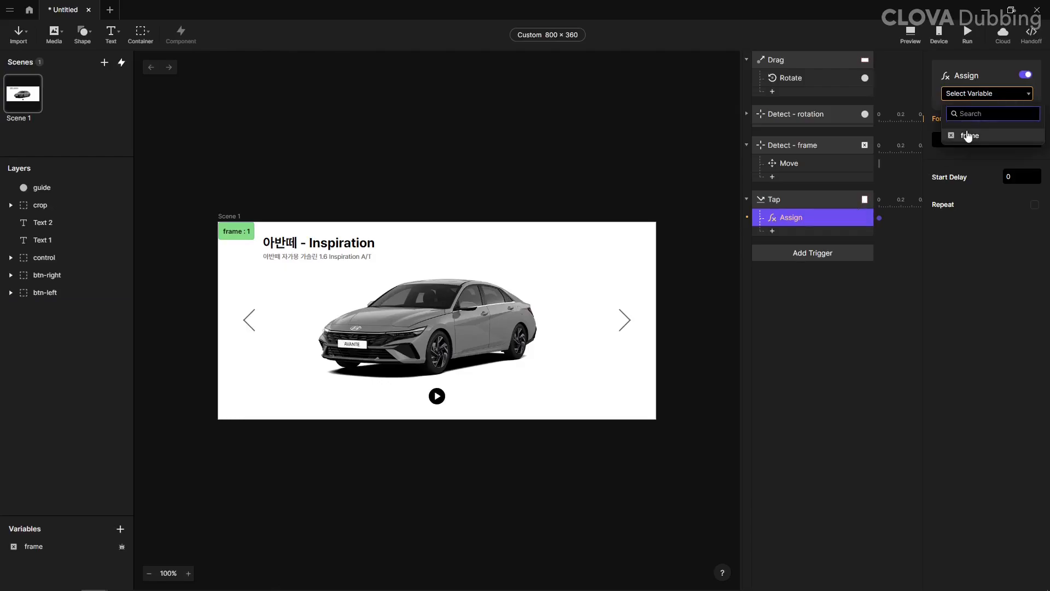
click(966, 133)
Step: Choose the frame variable for the btn-left Assign response and set its formula to frame - 1
click(979, 139)
text(f)
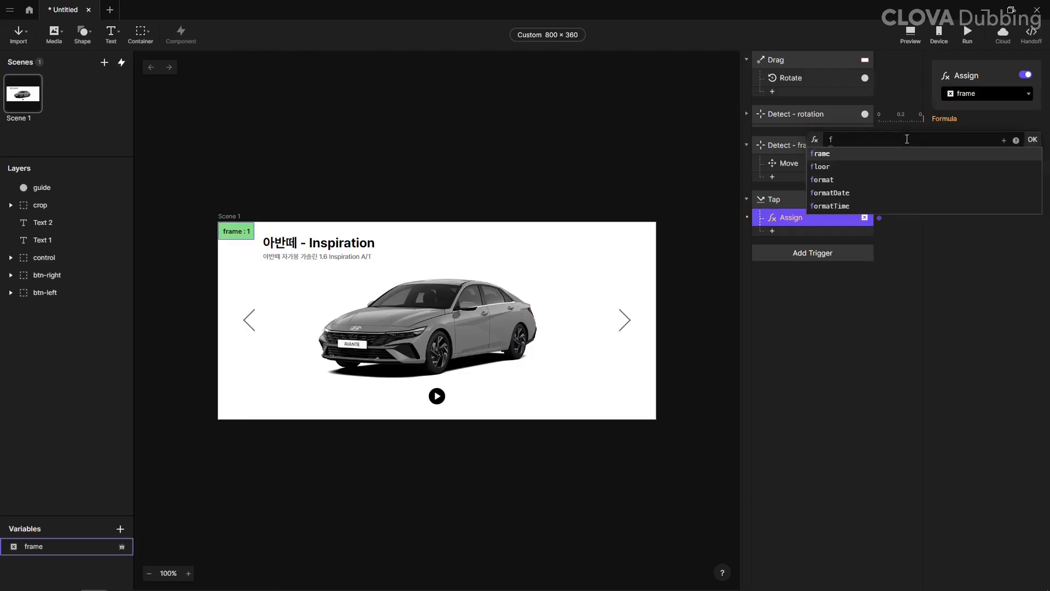
key(Return)
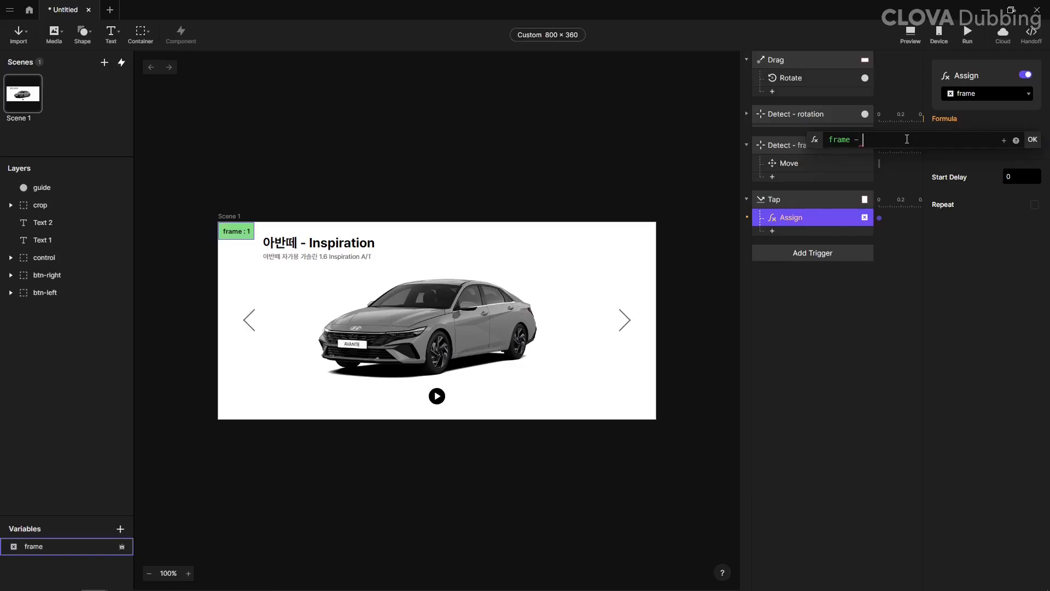
key(Return)
Step: Duplicate the btn-left Tap trigger with its response, retarget the copy to btn-right, and set its Assign formula to frame + 1
click(802, 199)
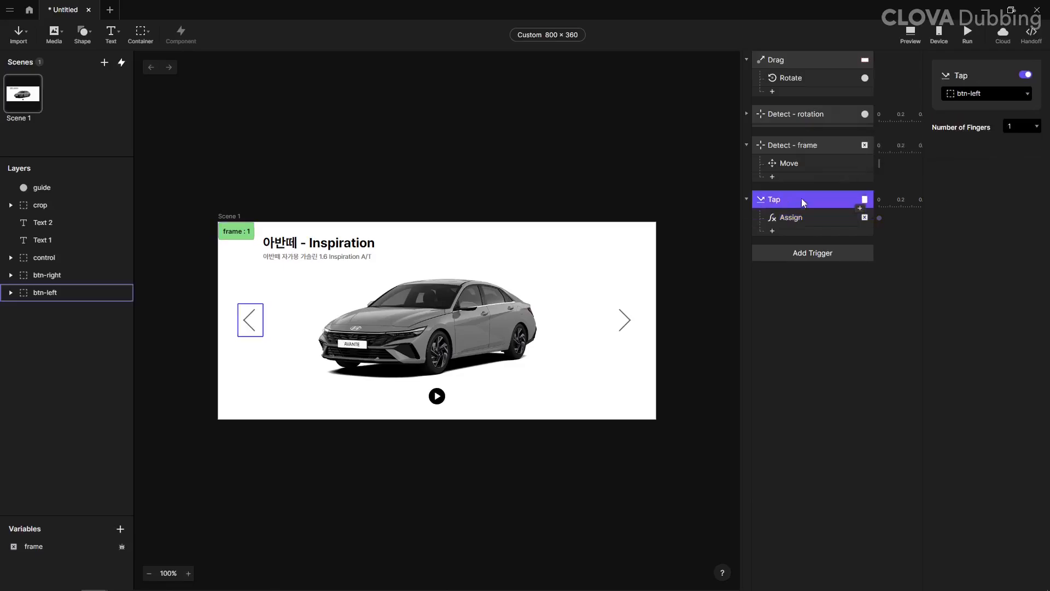
key(ctrl+d)
click(974, 95)
click(977, 506)
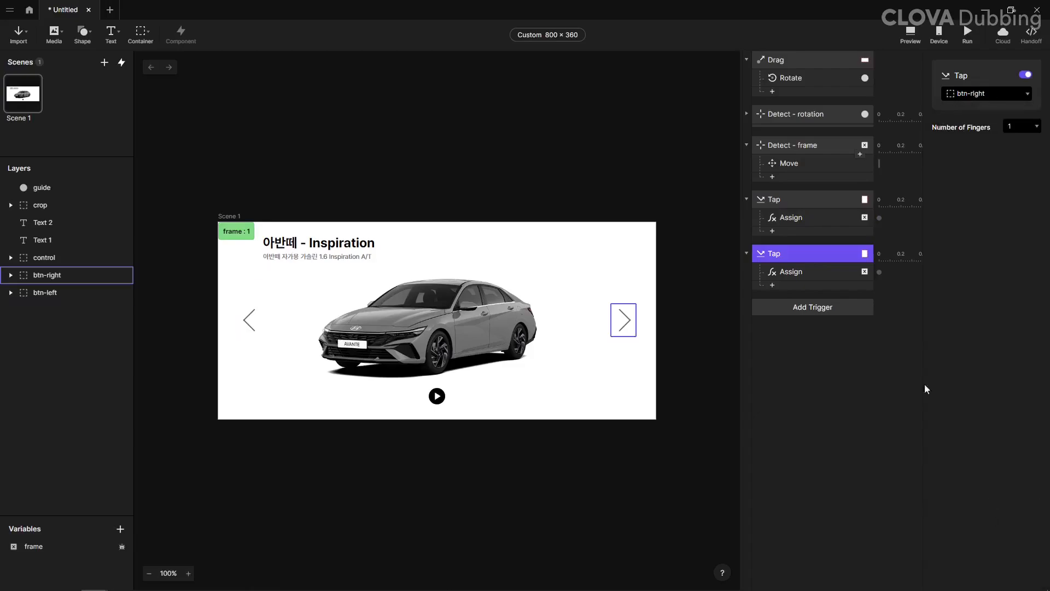
click(818, 272)
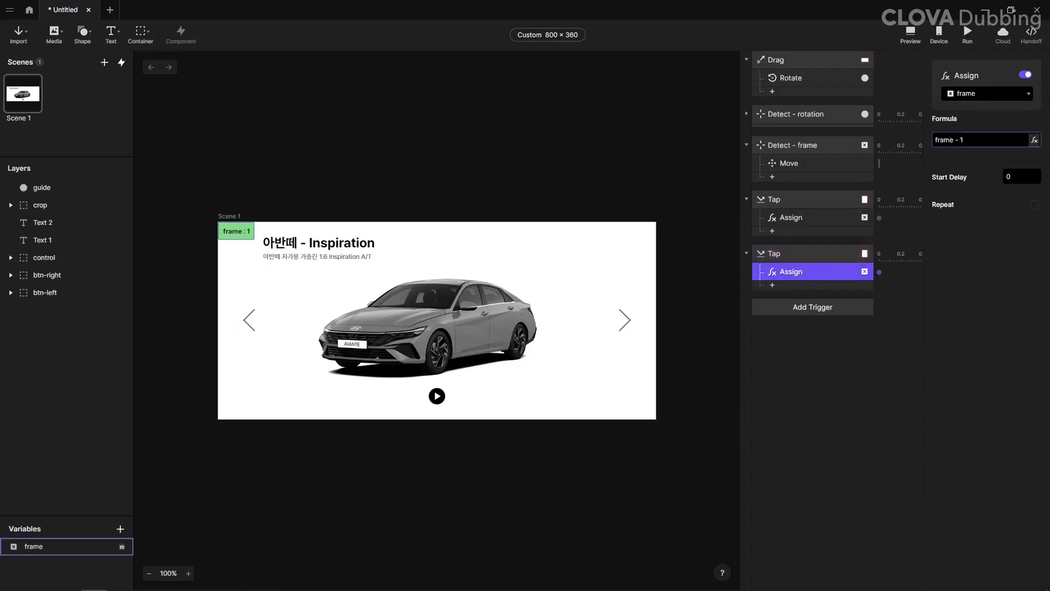
Step: Preview the prototype and tap the left and right arrows to check how the frame value and car view change
click(910, 34)
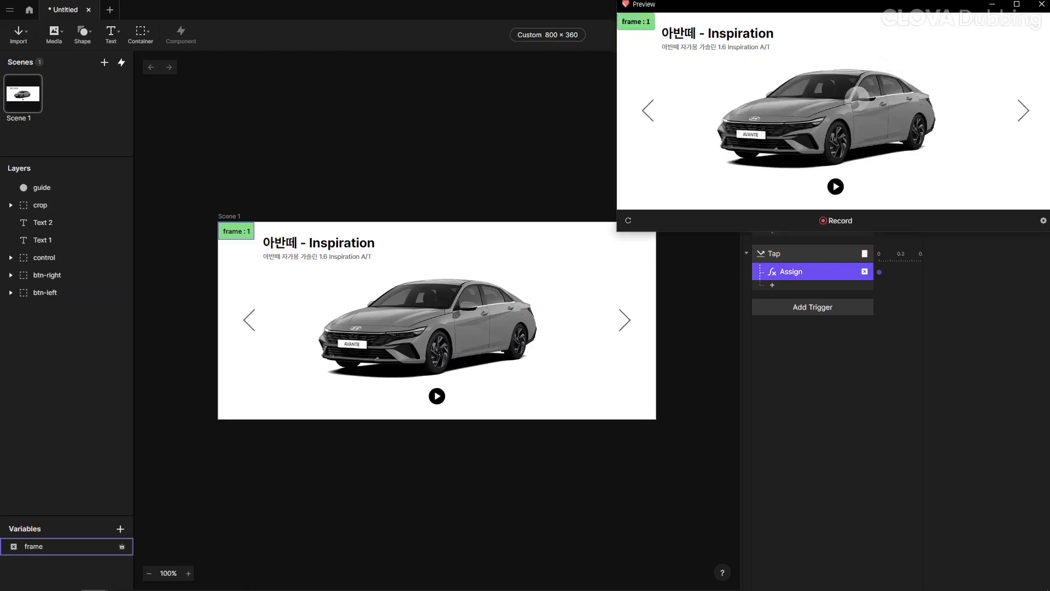
click(651, 109)
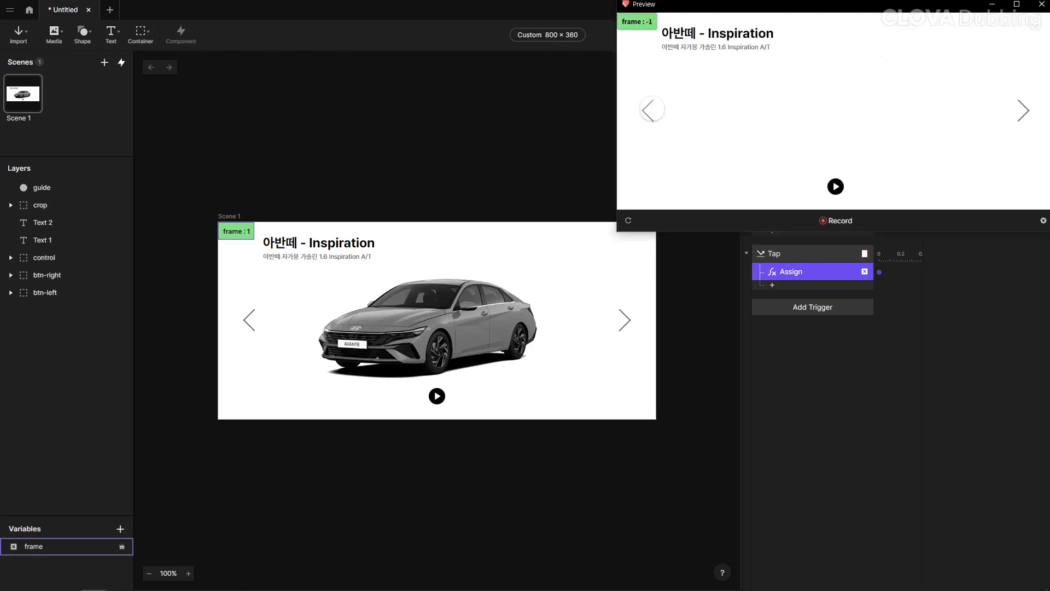
click(651, 109)
click(1018, 102)
click(1018, 103)
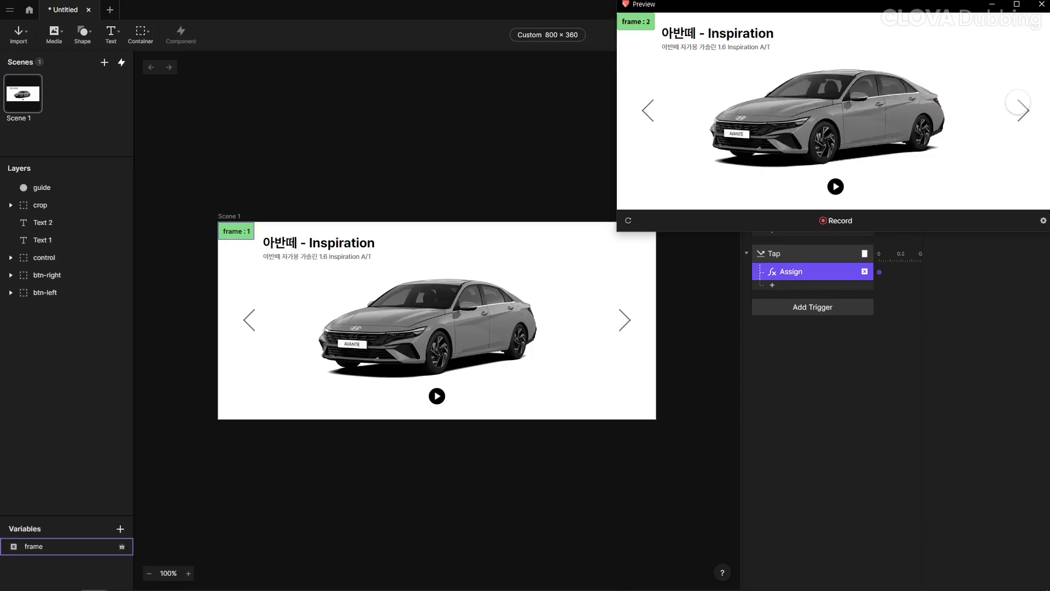
click(1018, 102)
click(1018, 102)
click(1018, 102)
click(1018, 102)
Step: Review the Assign formulas of the btn-right and btn-left Tap triggers
click(788, 272)
click(955, 141)
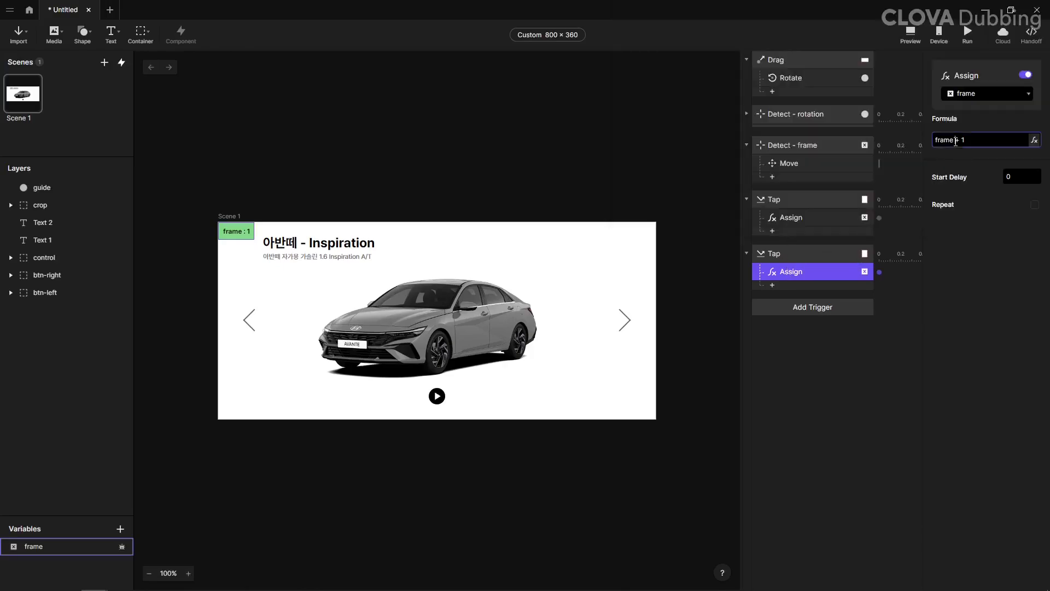
click(836, 219)
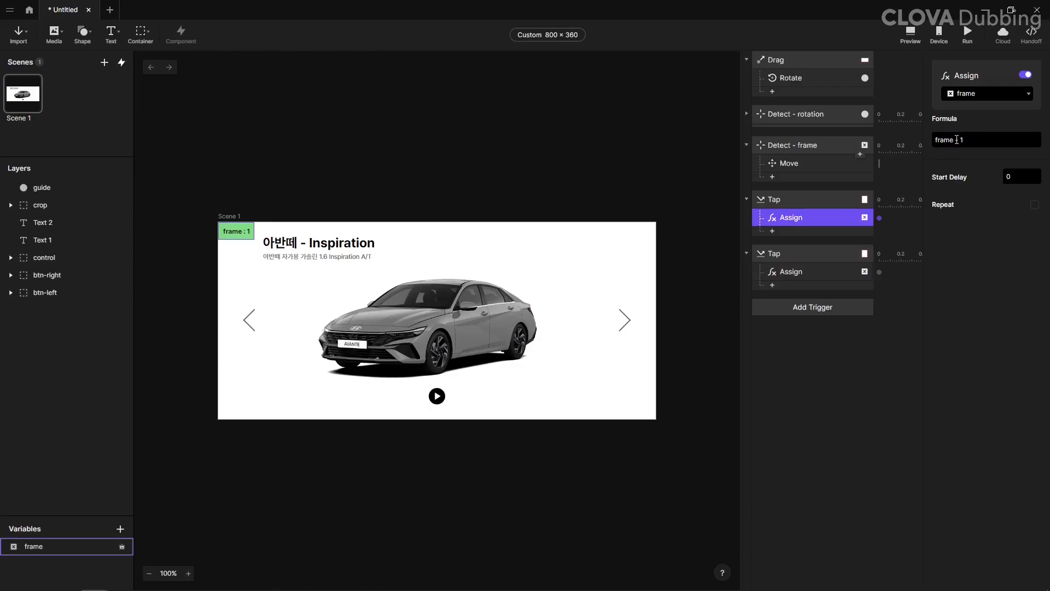
click(998, 61)
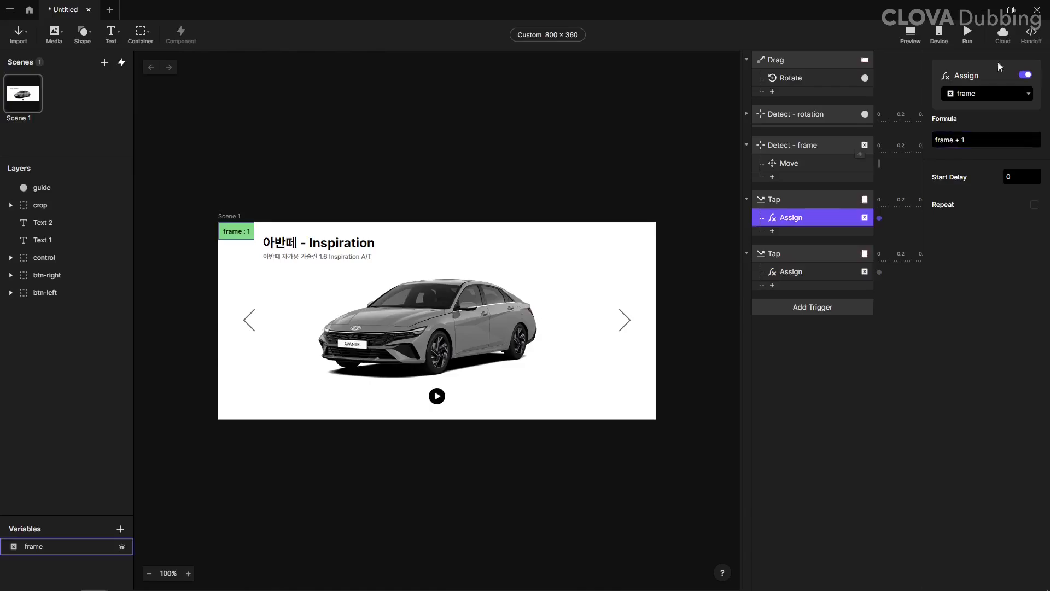
Step: Add a Condition to the Detect - frame trigger that checks whether the frame variable equals 0
click(798, 145)
click(772, 176)
click(845, 435)
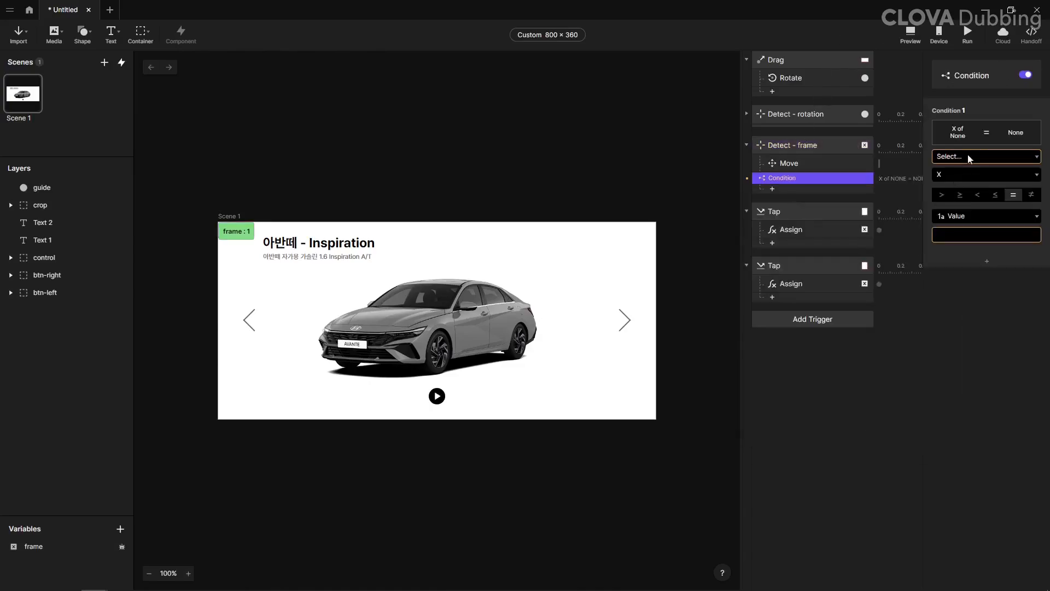
click(968, 157)
click(962, 215)
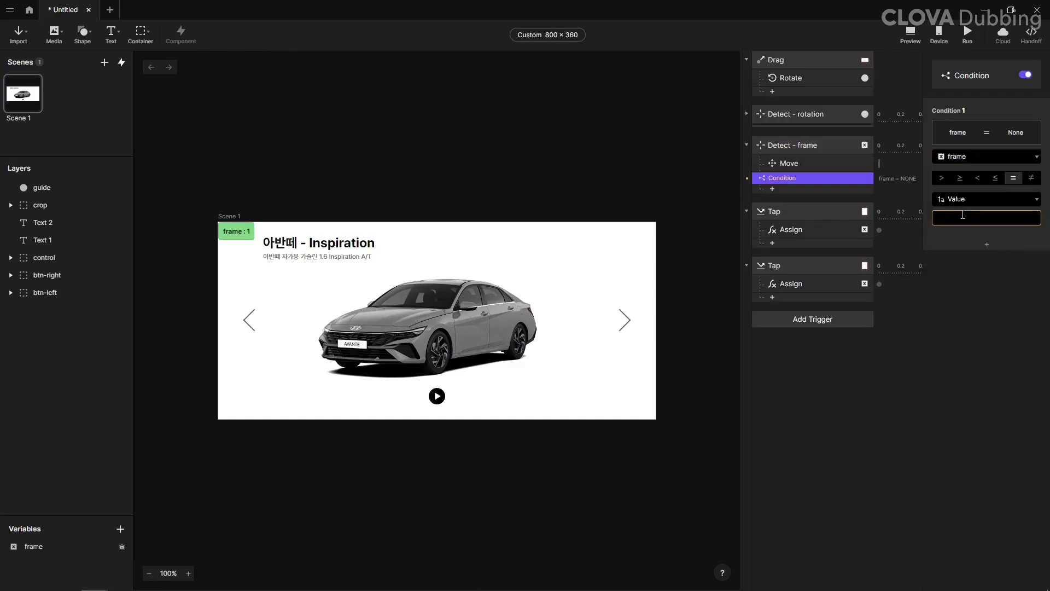
click(963, 215)
text(0)
Step: Add an Assign response under the frame = 0 condition that sets the frame variable to 60
click(820, 189)
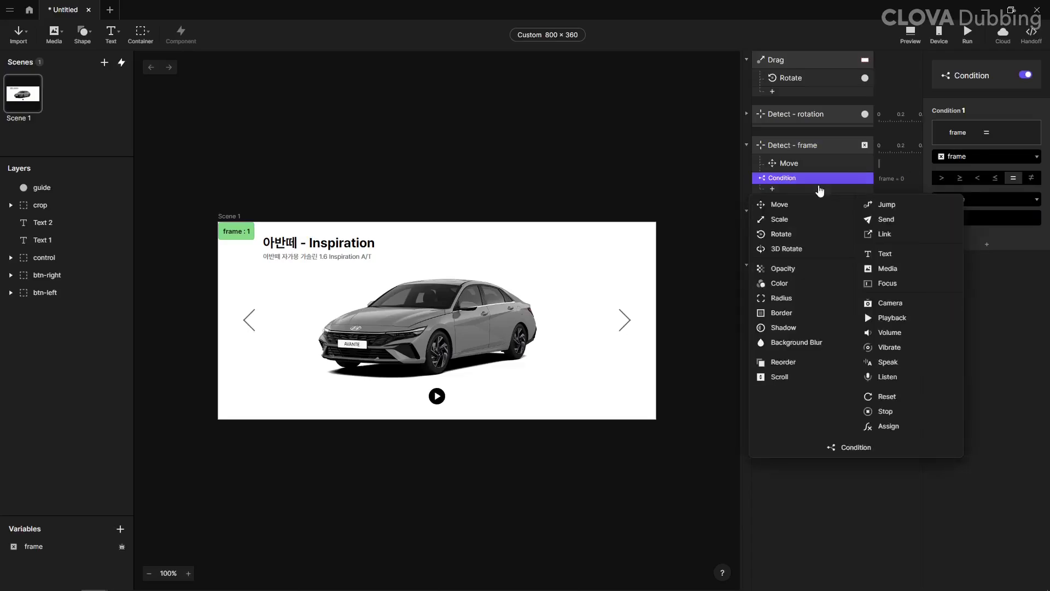
click(888, 426)
click(980, 98)
click(968, 136)
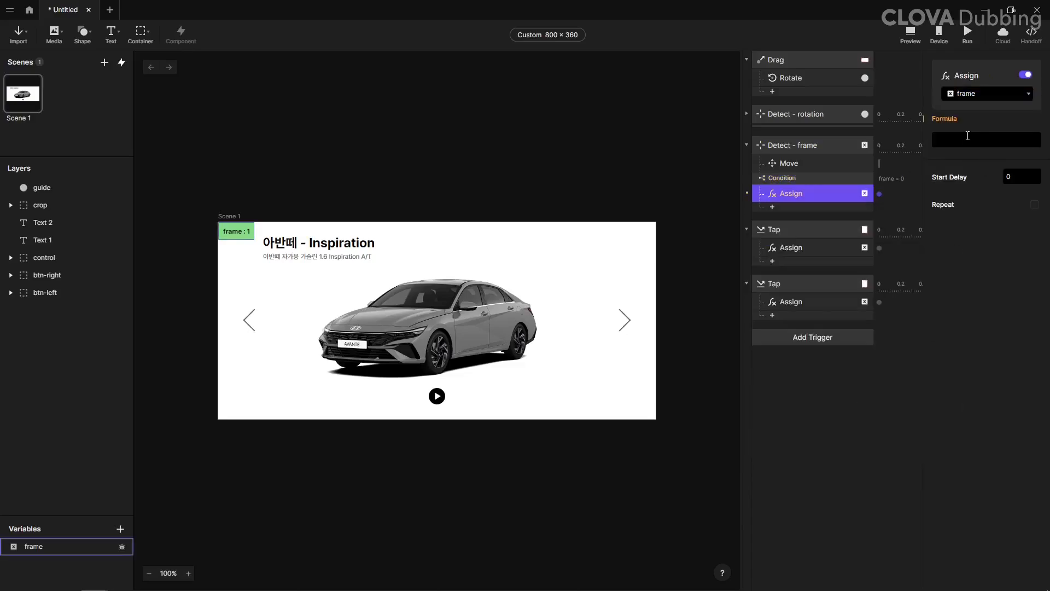
click(967, 136)
text(60)
key(Return)
Step: Duplicate the frame = 0 condition, change the copy to frame ≥ 61, and set its Assign formula to 1
click(794, 179)
key(ctrl+d)
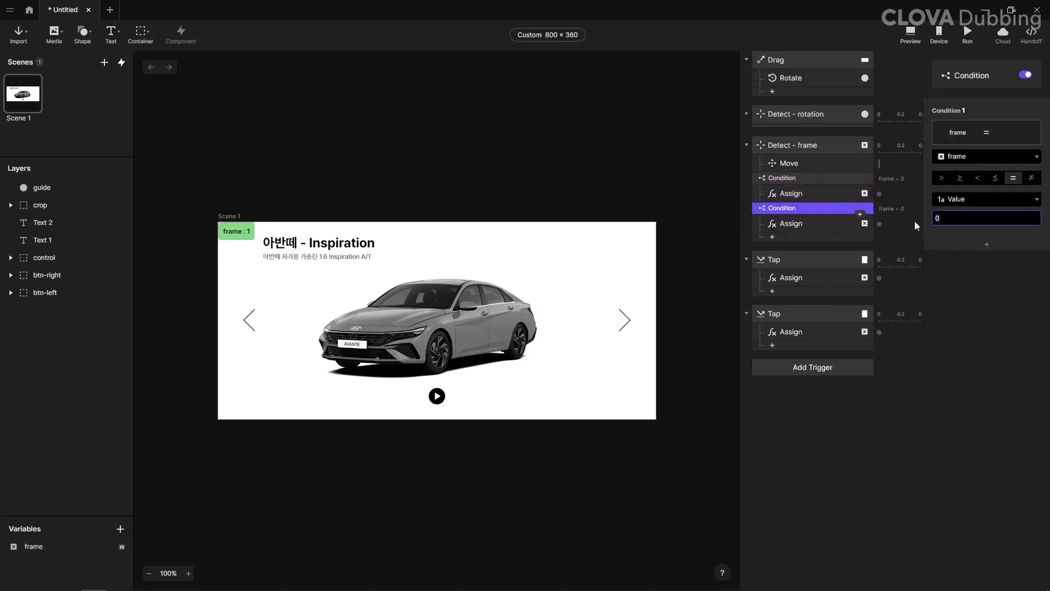
text(61)
key(Return)
click(960, 177)
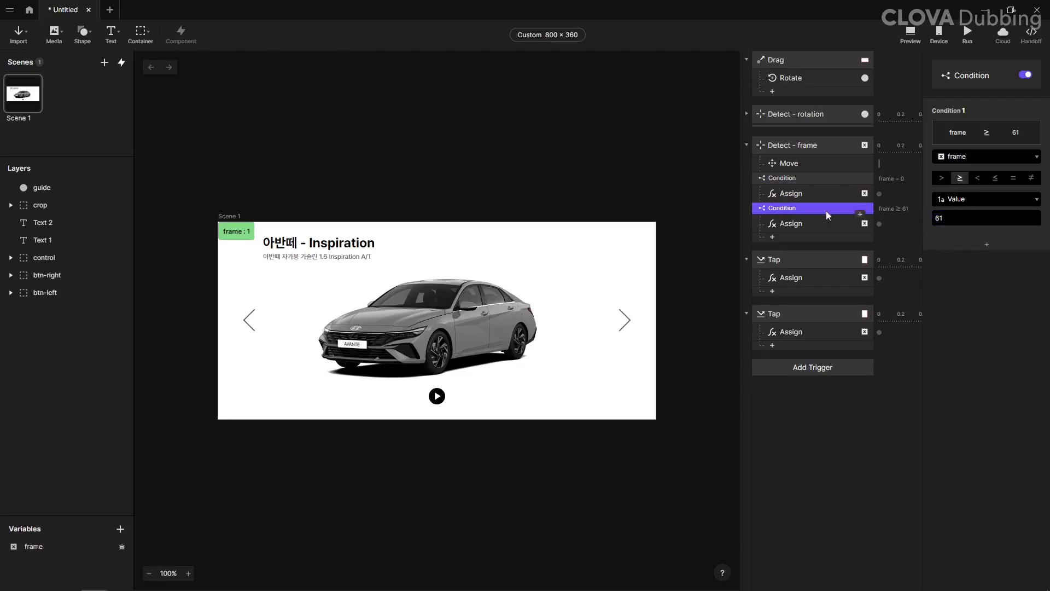
click(821, 223)
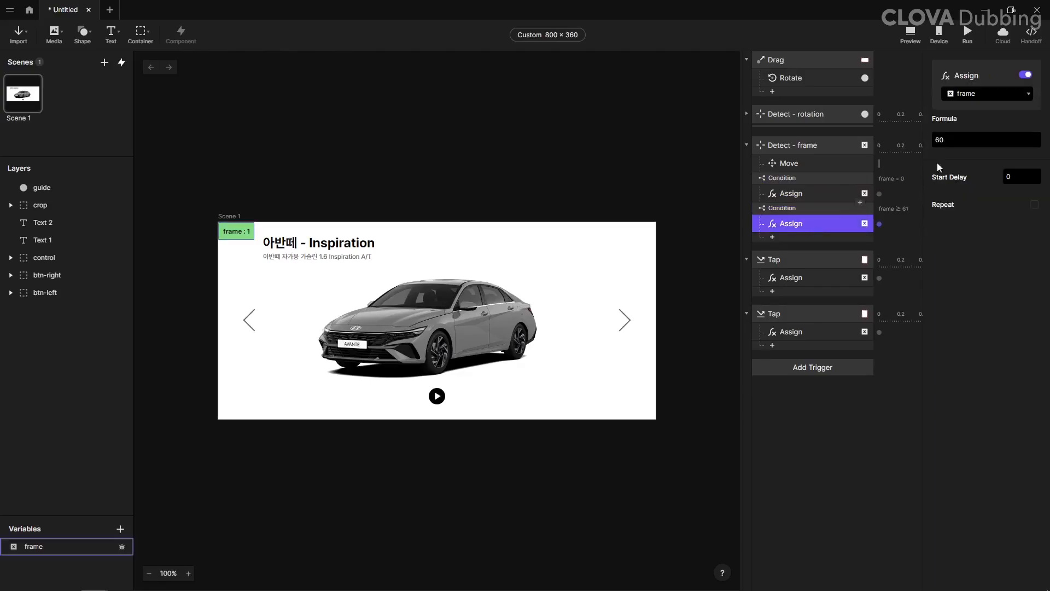
Step: Preview the prototype, tap both arrows and swipe the car, and restart once to check the wrap-around between first and last frames
click(911, 33)
click(643, 116)
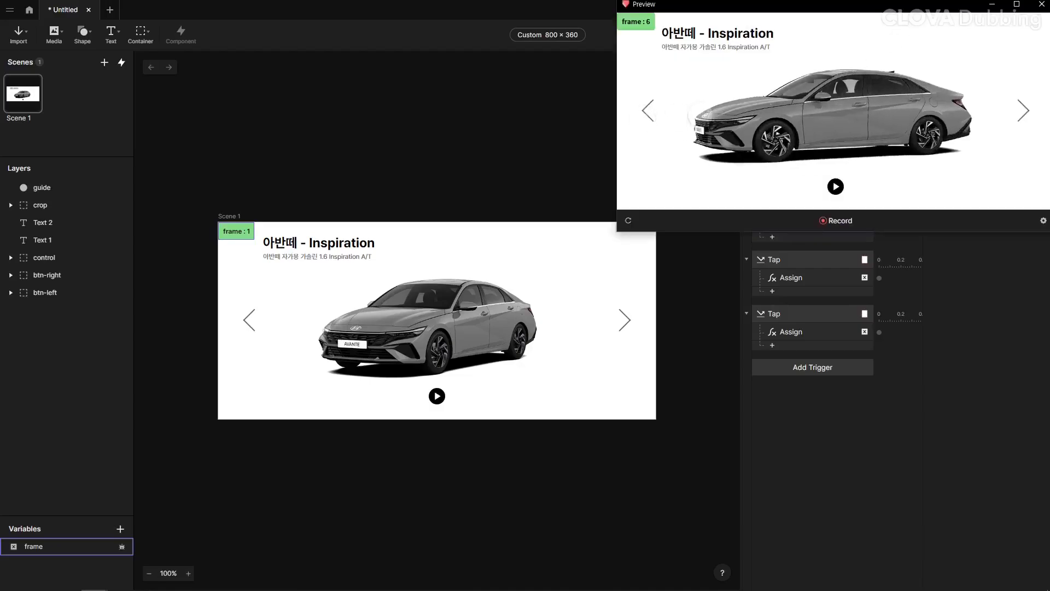
click(1023, 112)
click(1025, 117)
click(1024, 117)
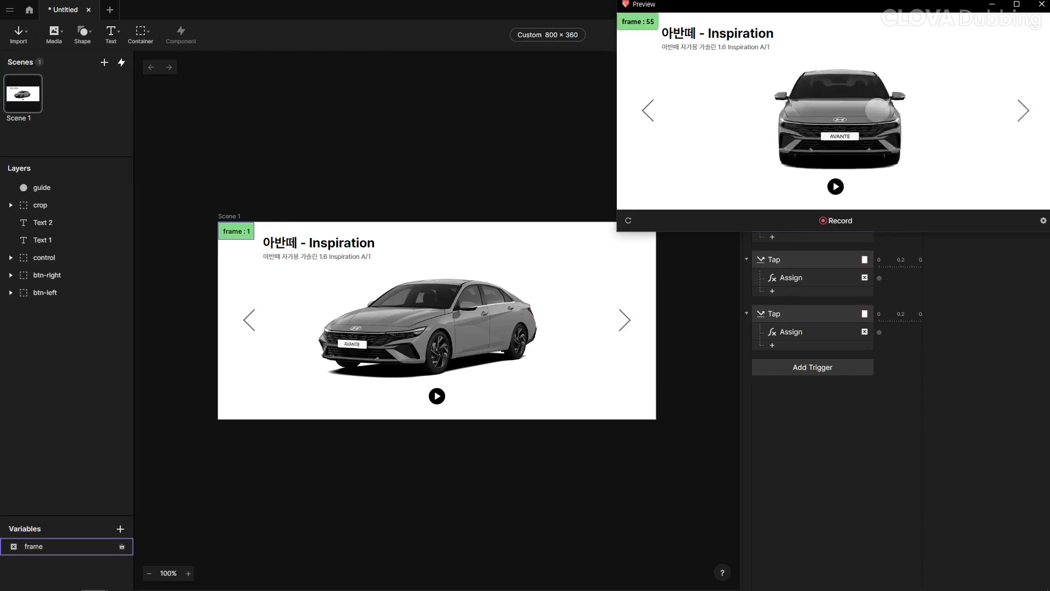
drag(936, 117, 955, 148)
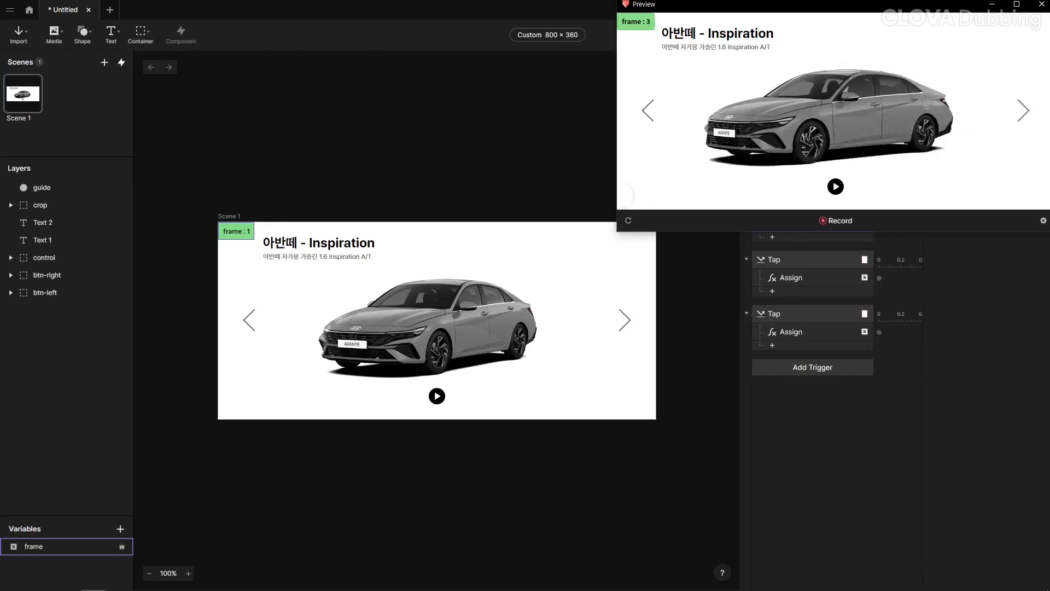
click(628, 221)
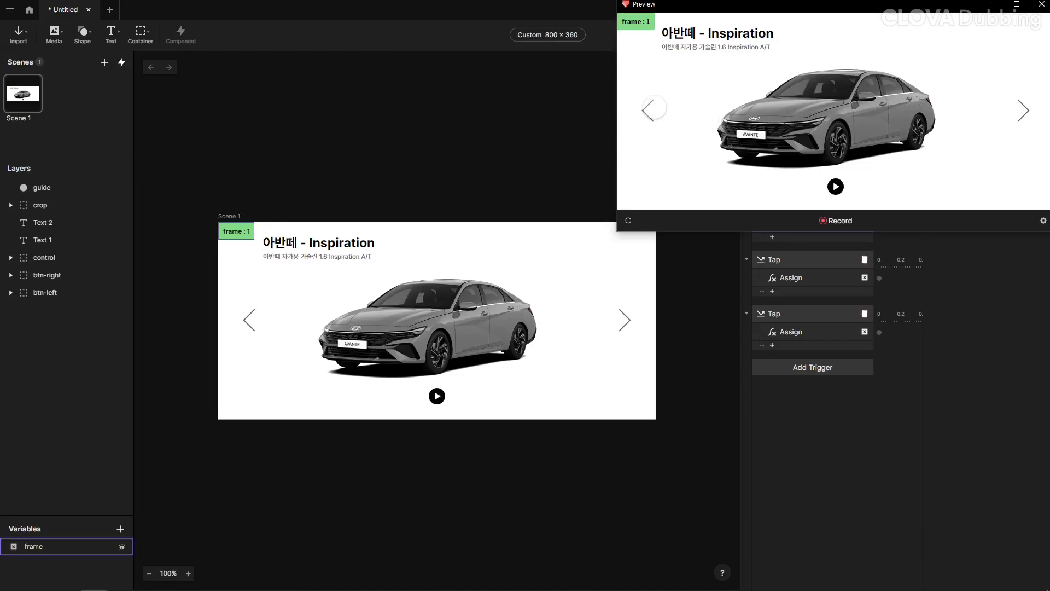
click(649, 110)
click(1023, 110)
click(1024, 110)
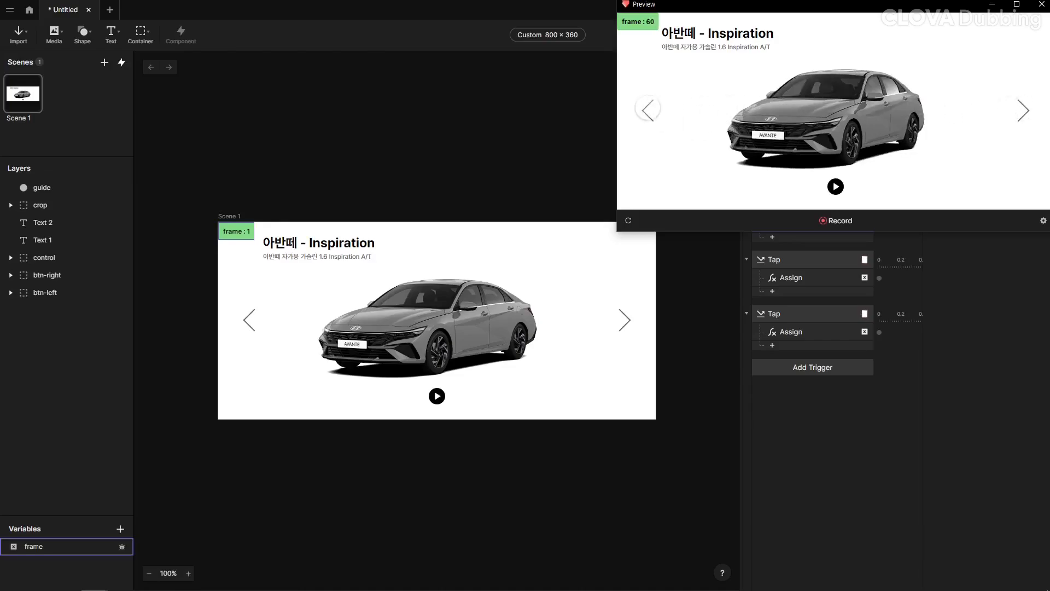
click(648, 111)
click(1029, 114)
click(643, 114)
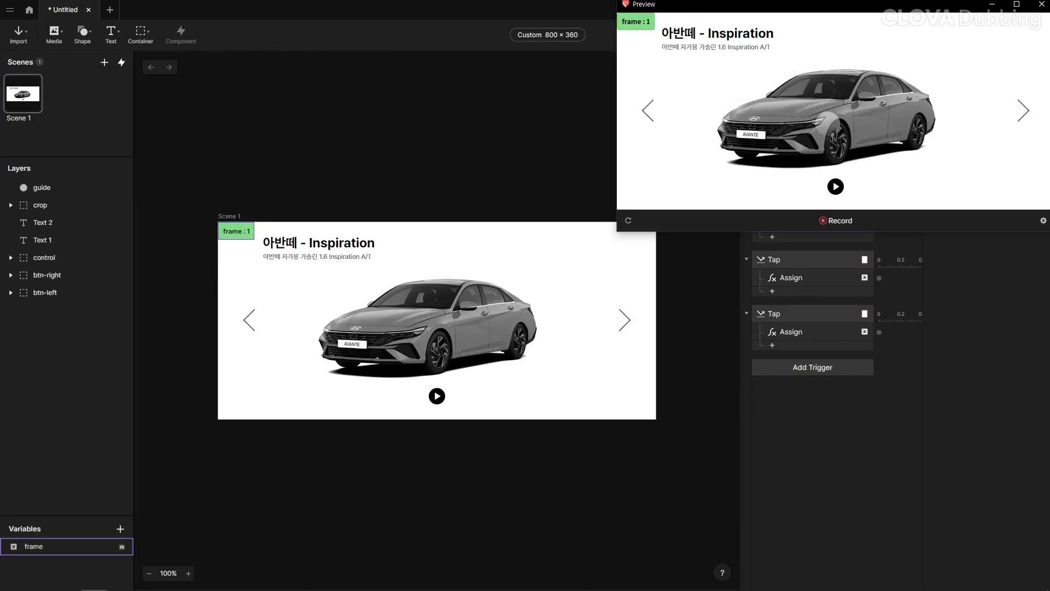
Step: Set the Start Delay of the Detect - frame Move response to 0.01 and test it in the preview
click(795, 251)
click(795, 251)
click(810, 164)
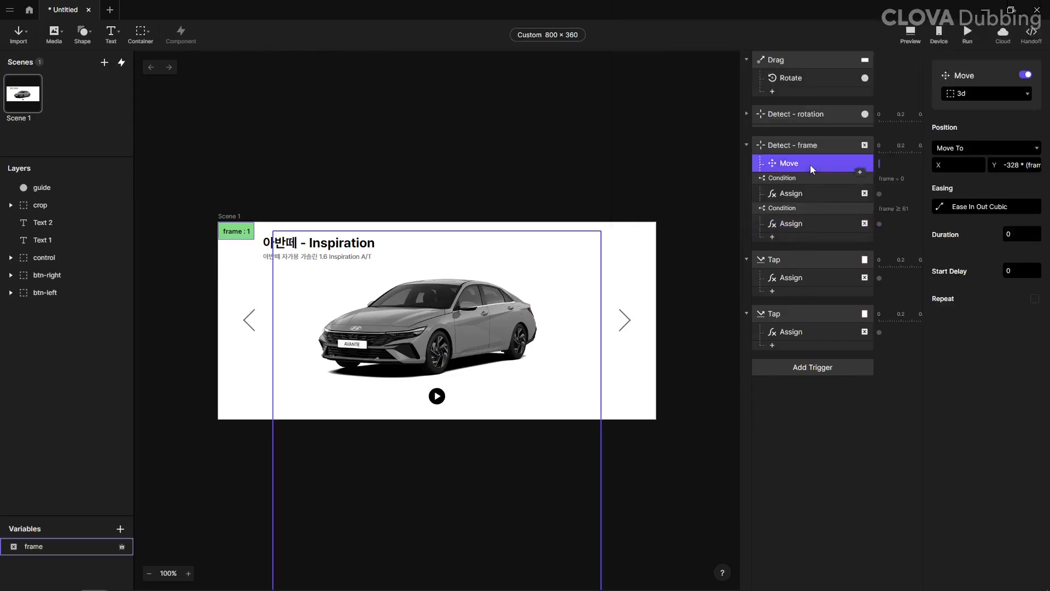
click(1019, 271)
text(.01)
key(Return)
click(911, 34)
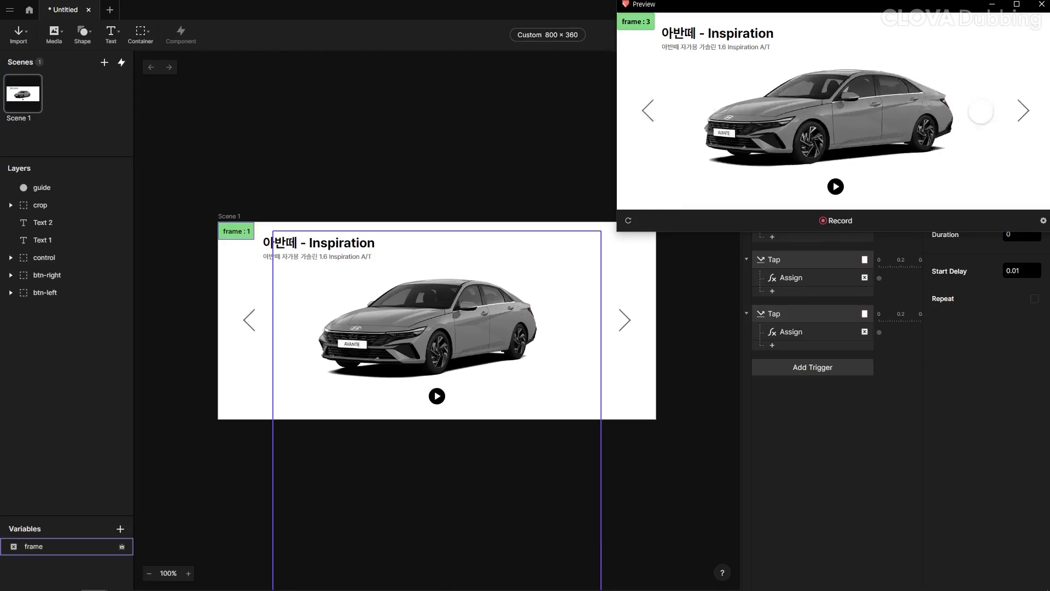
click(1042, 4)
Step: Collapse both Tap triggers and rename the btn-right one "Tap - right"
click(769, 307)
click(747, 259)
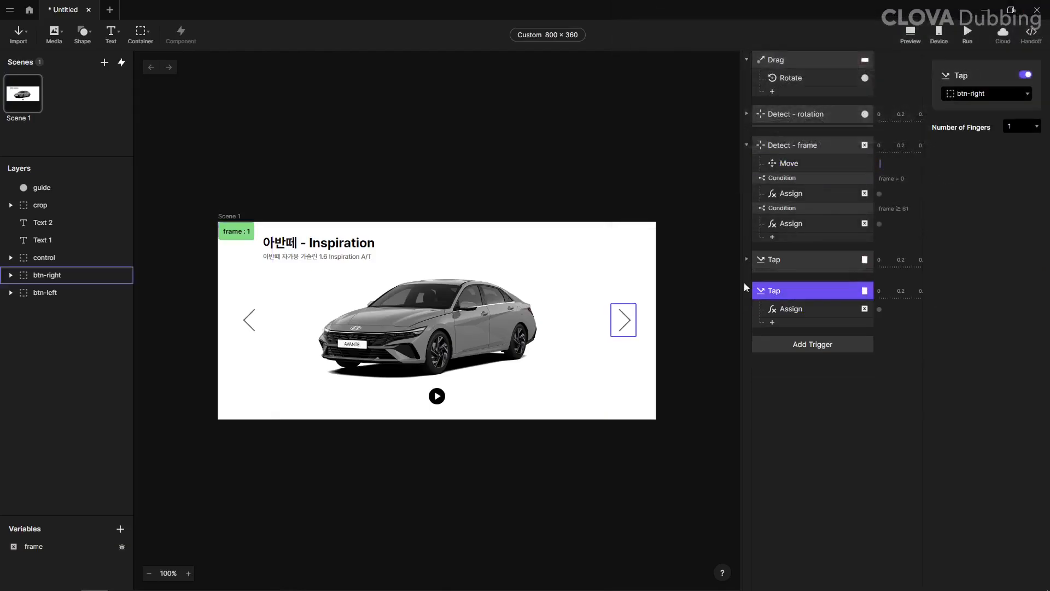
click(746, 290)
double_click(781, 292)
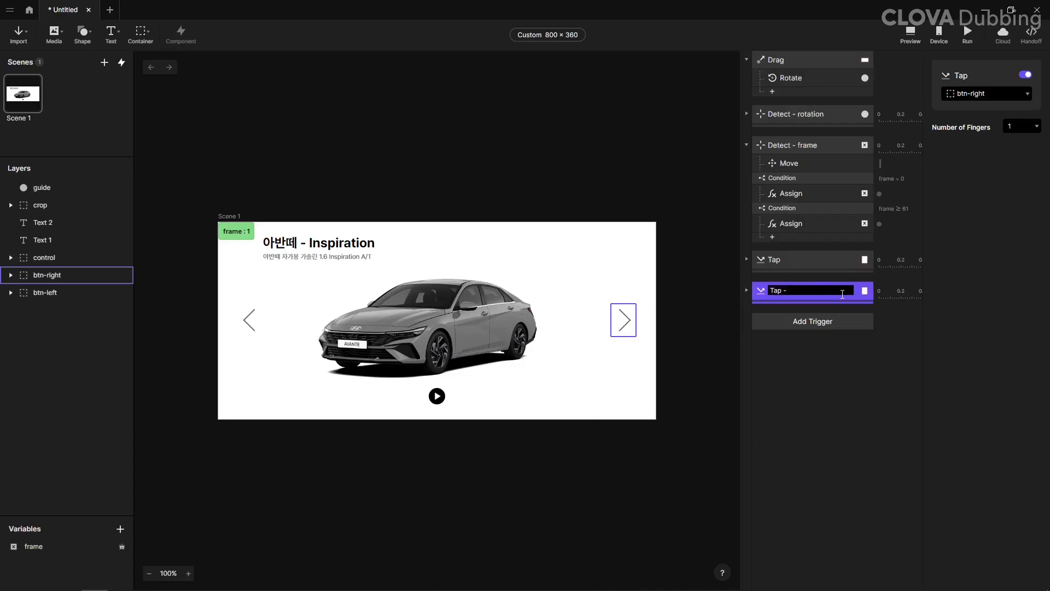
key(Return)
Step: Rename the btn-left Tap trigger "Tap - left" and collapse the Detect - frame trigger
click(777, 260)
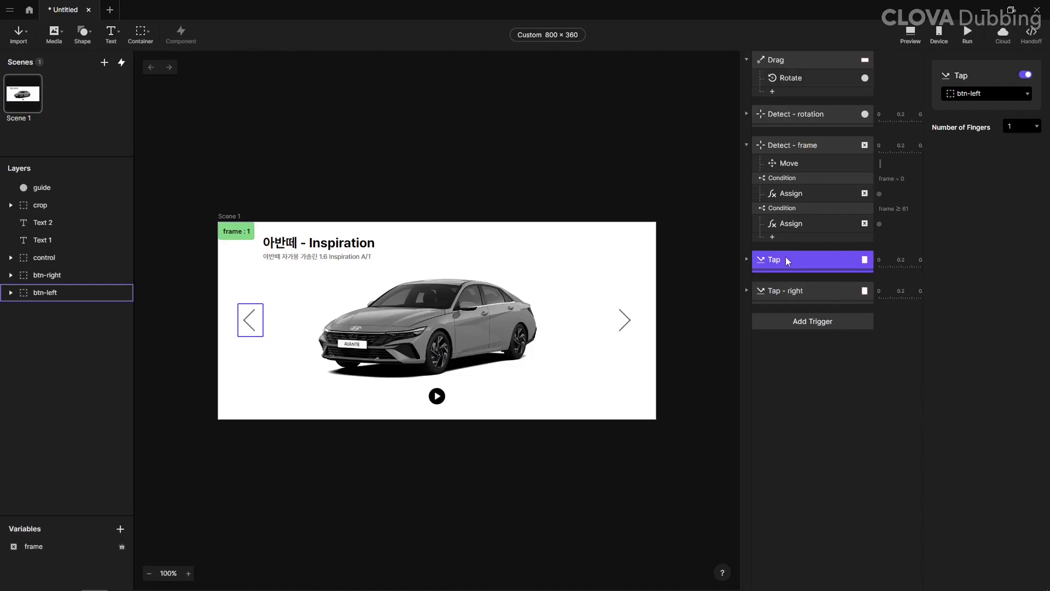
double_click(788, 261)
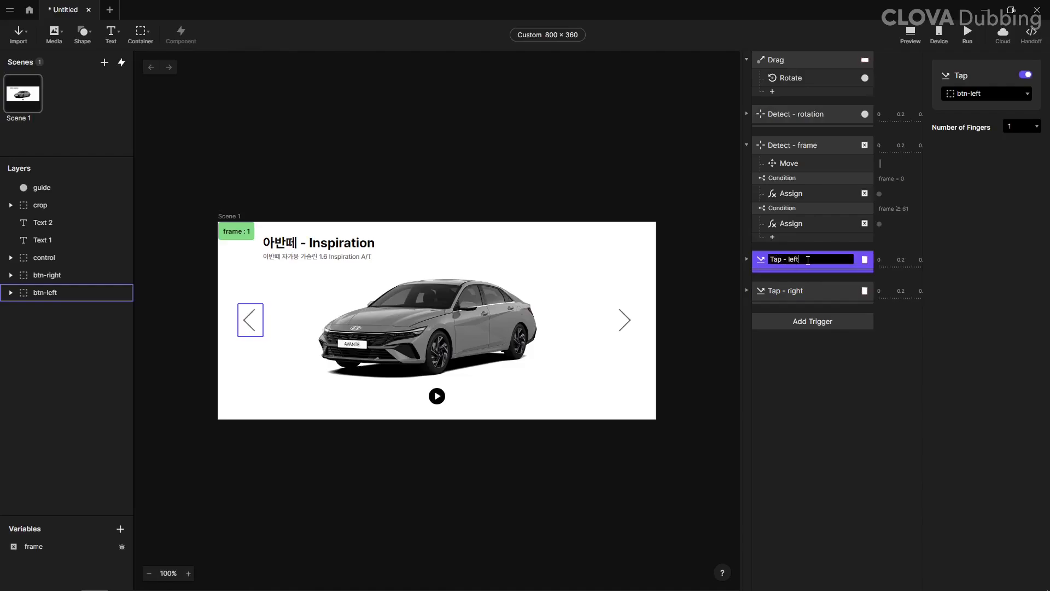
text(- left)
key(Return)
click(746, 145)
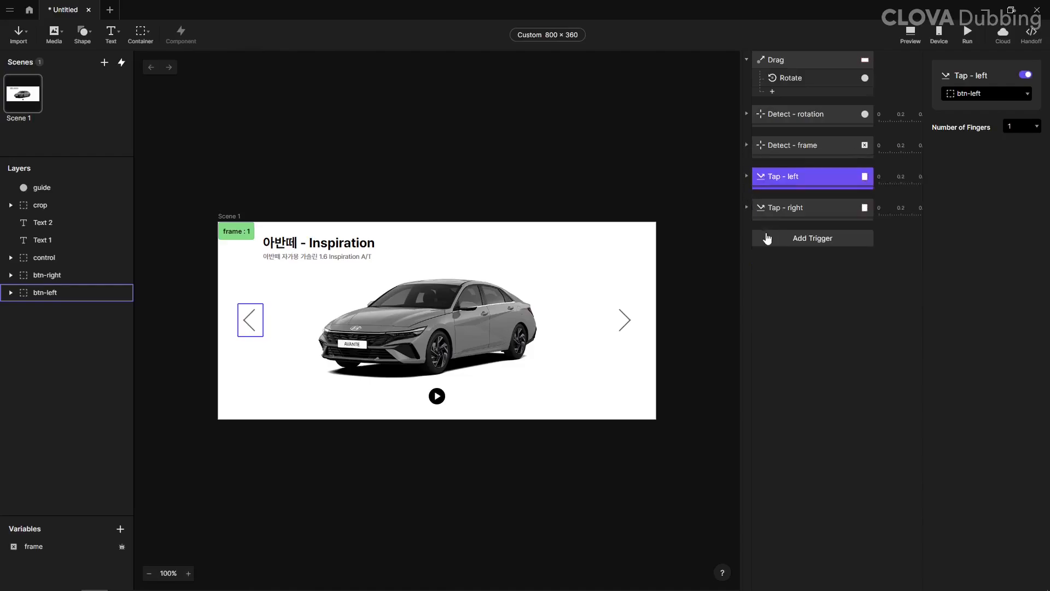
Step: Move the guide layer to the very bottom of the layer stack, below btn-left
click(290, 271)
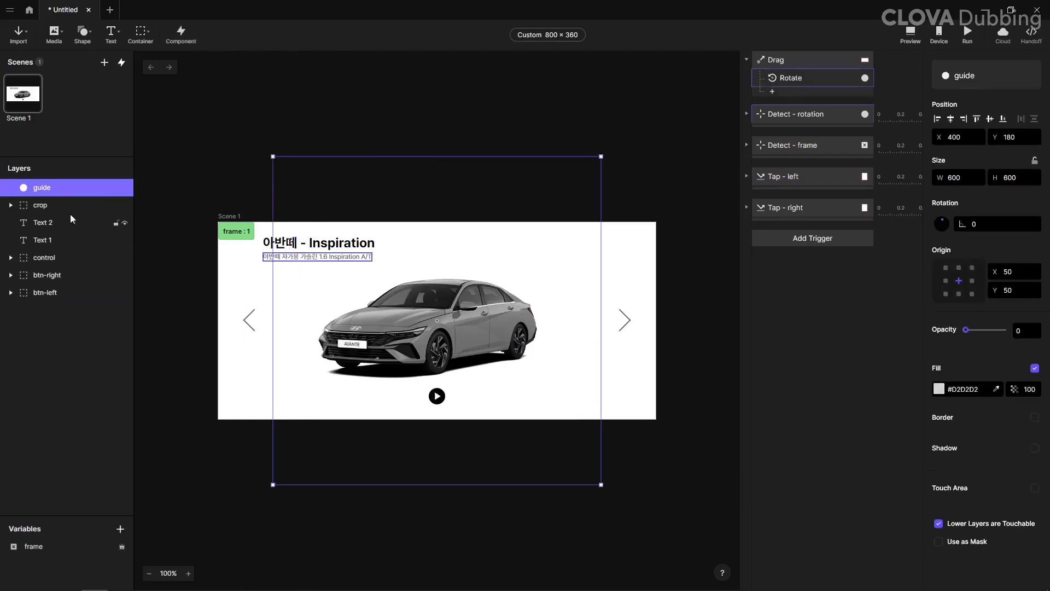
drag(49, 187, 75, 298)
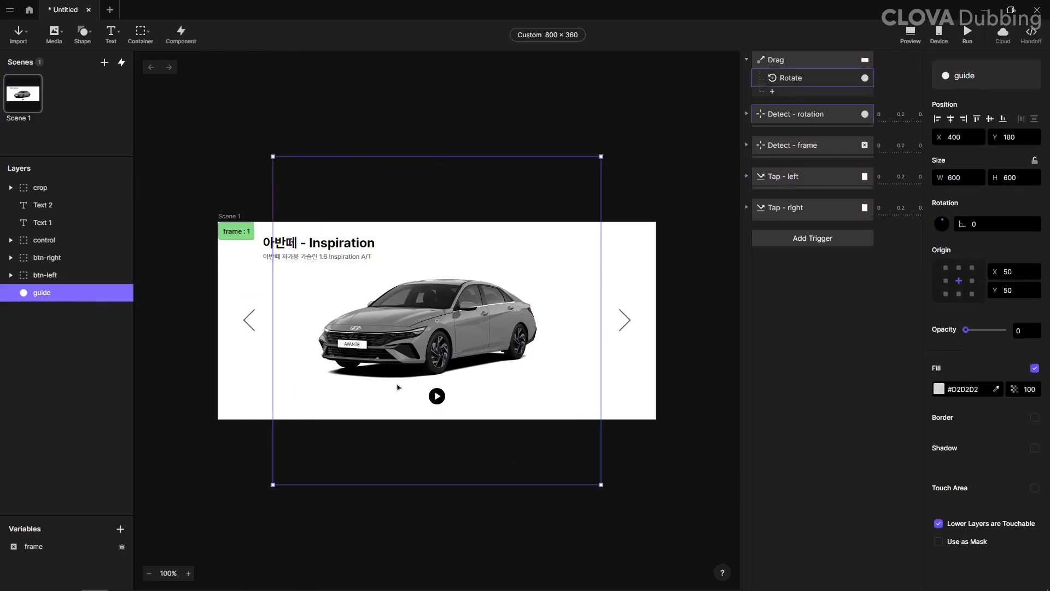
click(368, 101)
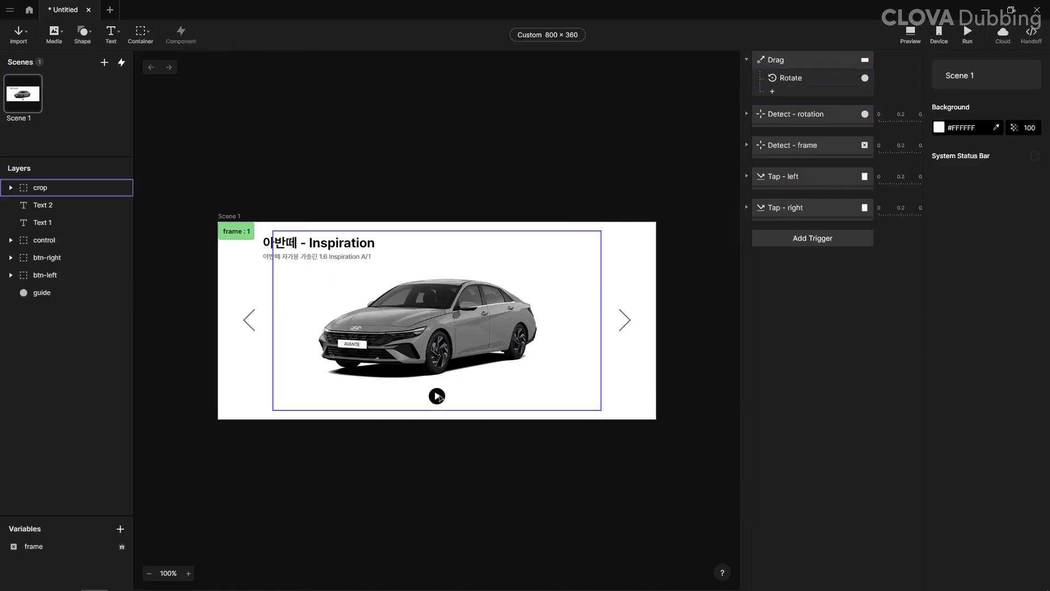
Step: Move the crop container down the layer stack so it sits directly above guide and below btn-left
click(40, 186)
drag(38, 189, 74, 284)
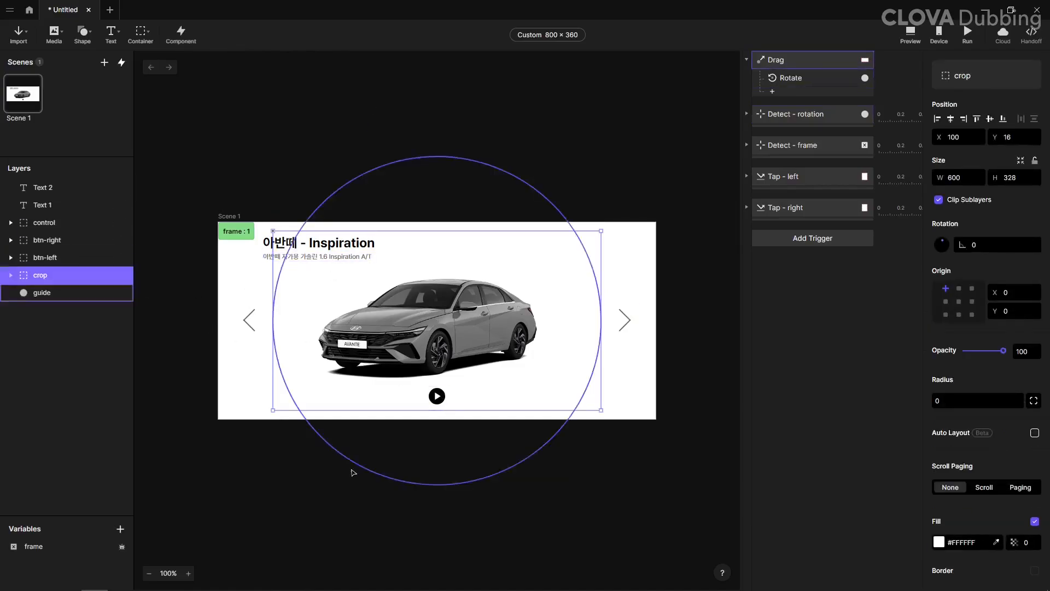
click(432, 405)
click(328, 117)
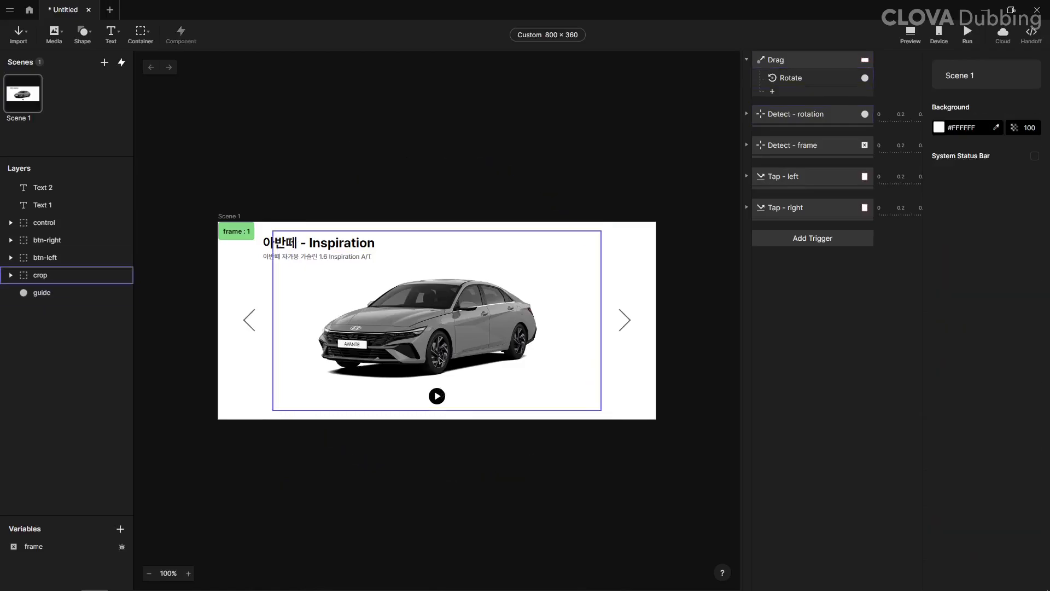
Step: Add a Tap trigger for the control container and give it a Condition
click(435, 396)
click(788, 239)
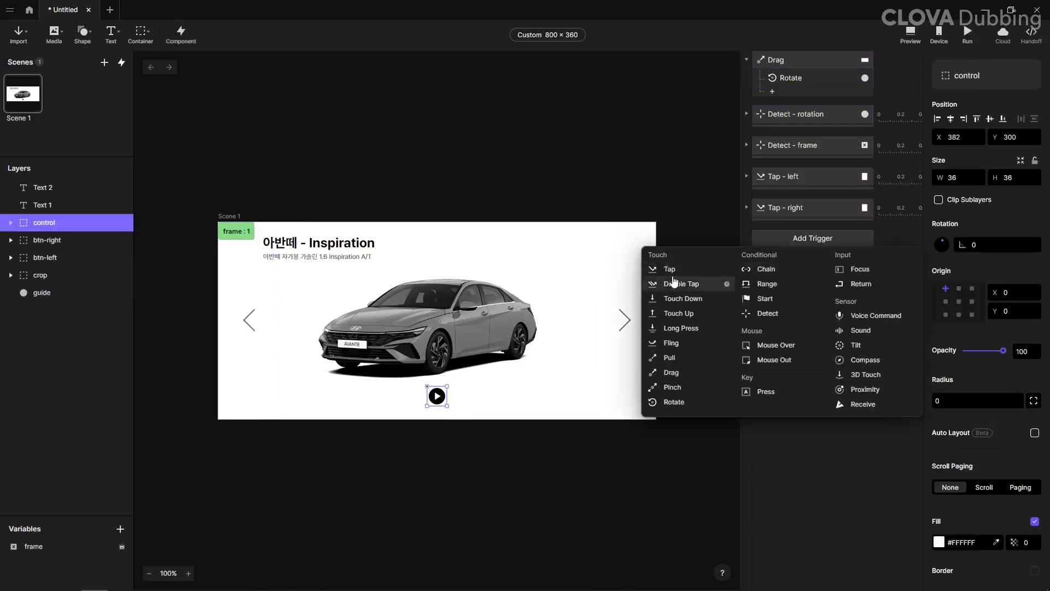
click(670, 268)
click(773, 252)
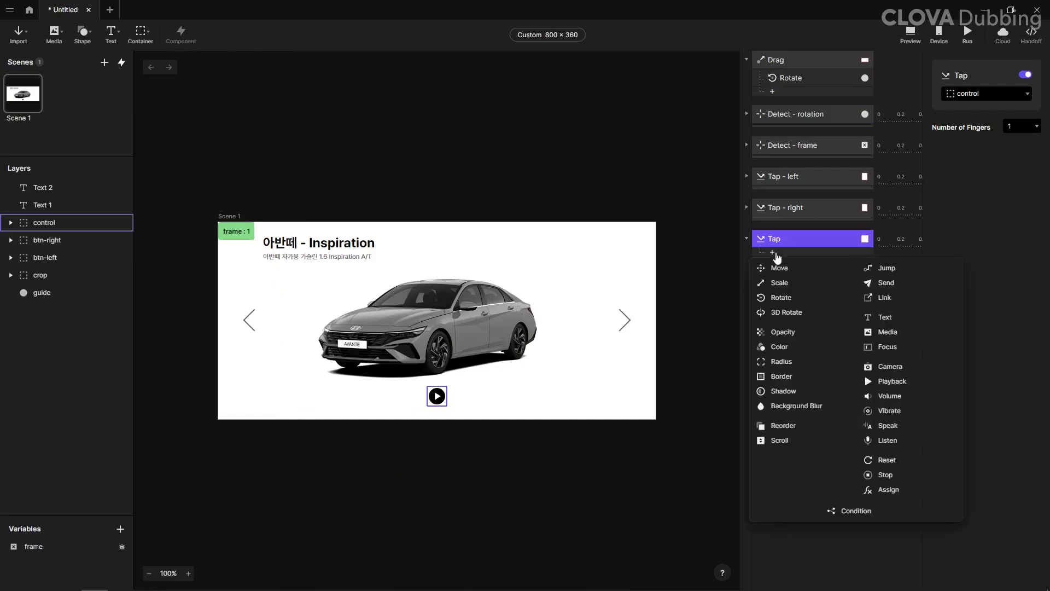
click(867, 512)
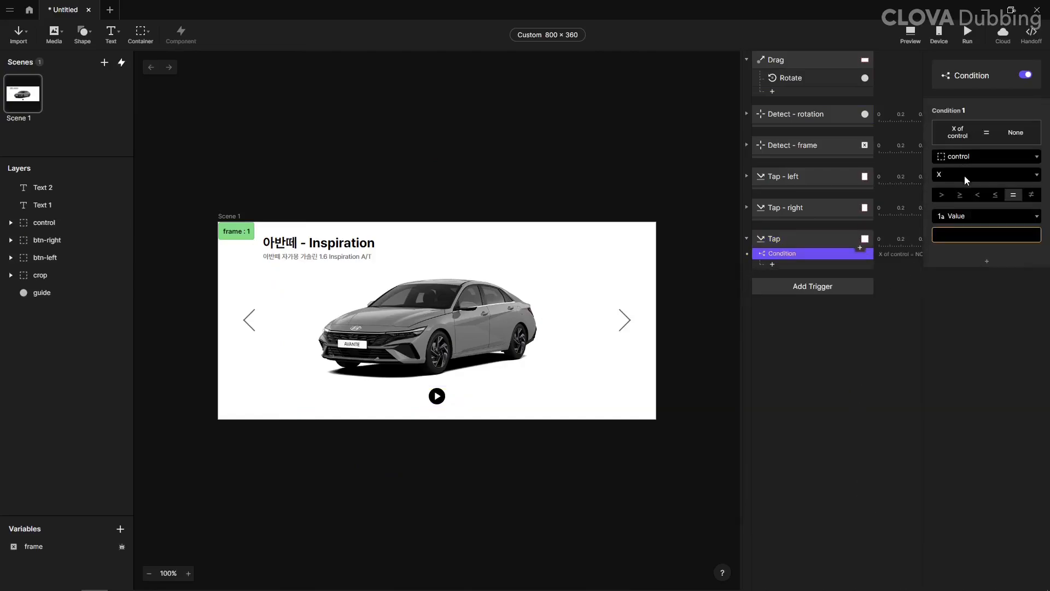
Step: Set the control Tap trigger's condition to Opacity of the play layer equal to 100
click(967, 180)
click(967, 160)
click(979, 282)
click(985, 174)
click(962, 300)
click(961, 237)
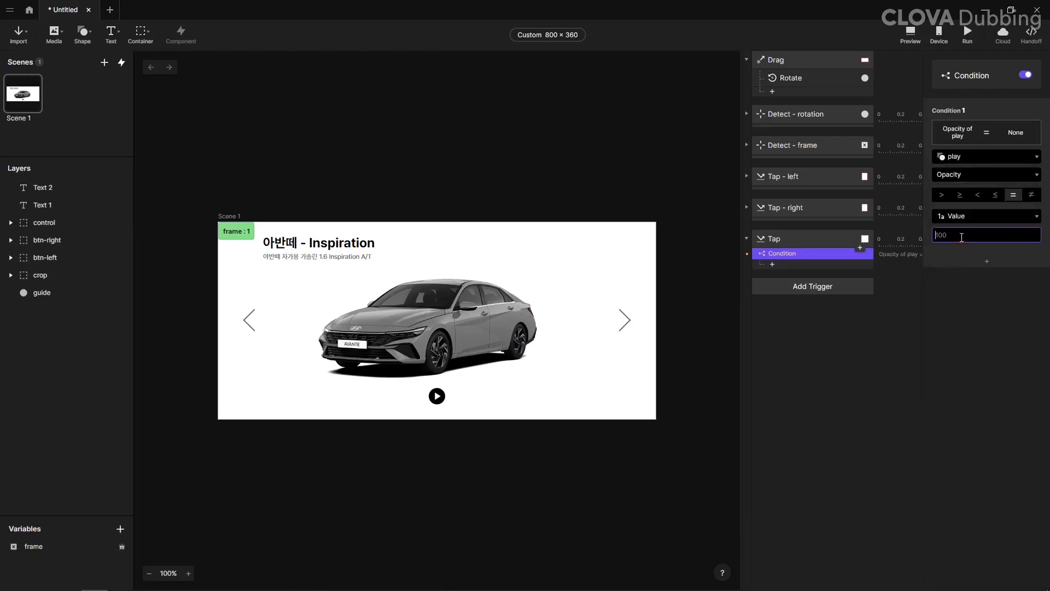
text(100)
key(Return)
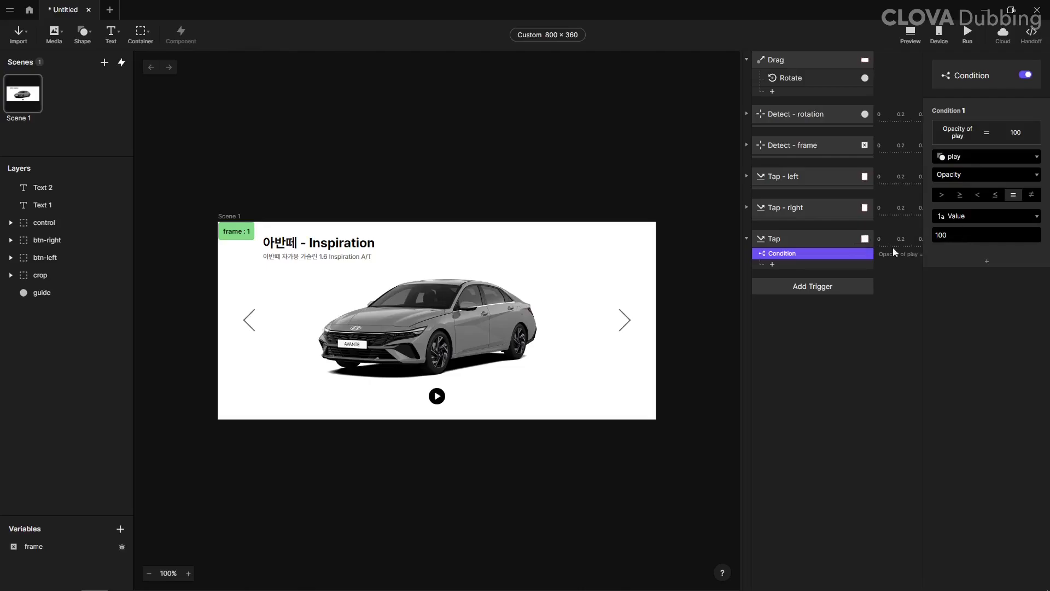
Step: Add an Opacity response under the condition that sets the play layer to 0 with a duration of 0
click(799, 267)
click(781, 340)
click(988, 94)
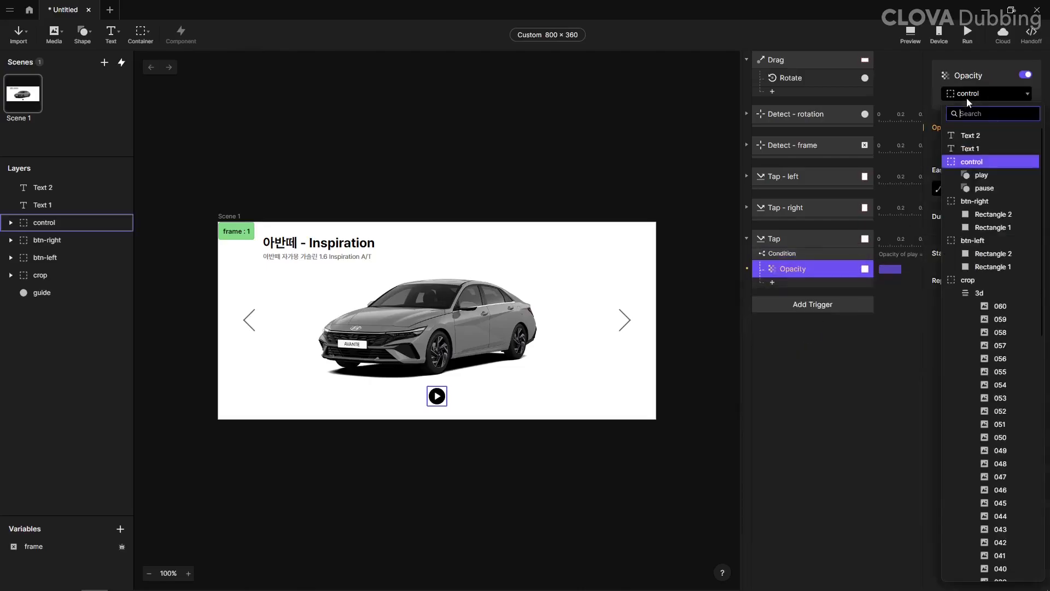
click(974, 173)
click(1023, 144)
text(00)
key(Return)
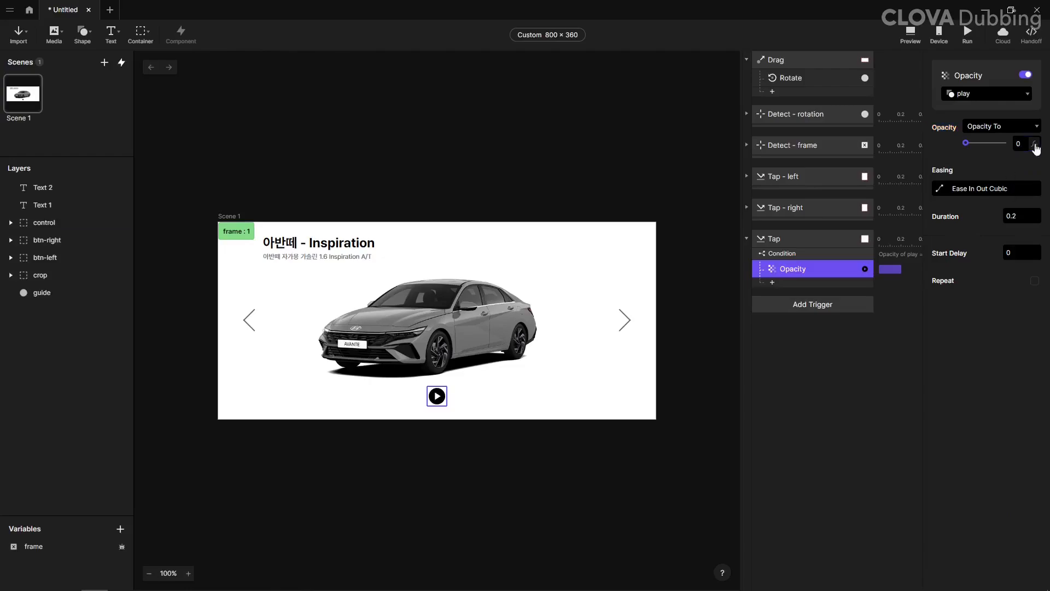
double_click(1013, 215)
text(0)
Step: Duplicate the play Opacity response, retarget the copy to the pause layer and set its opacity to 100
key(ctrl+d)
click(987, 93)
click(1006, 201)
click(1022, 143)
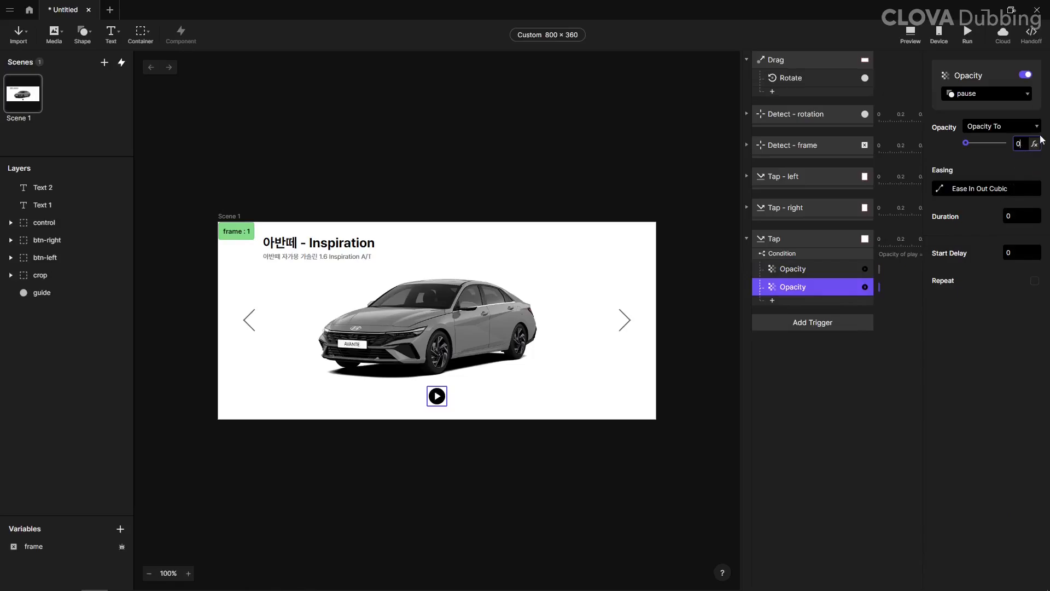
key(Return)
Step: Add an Assign response for the frame variable with the formula frame + 1
click(804, 300)
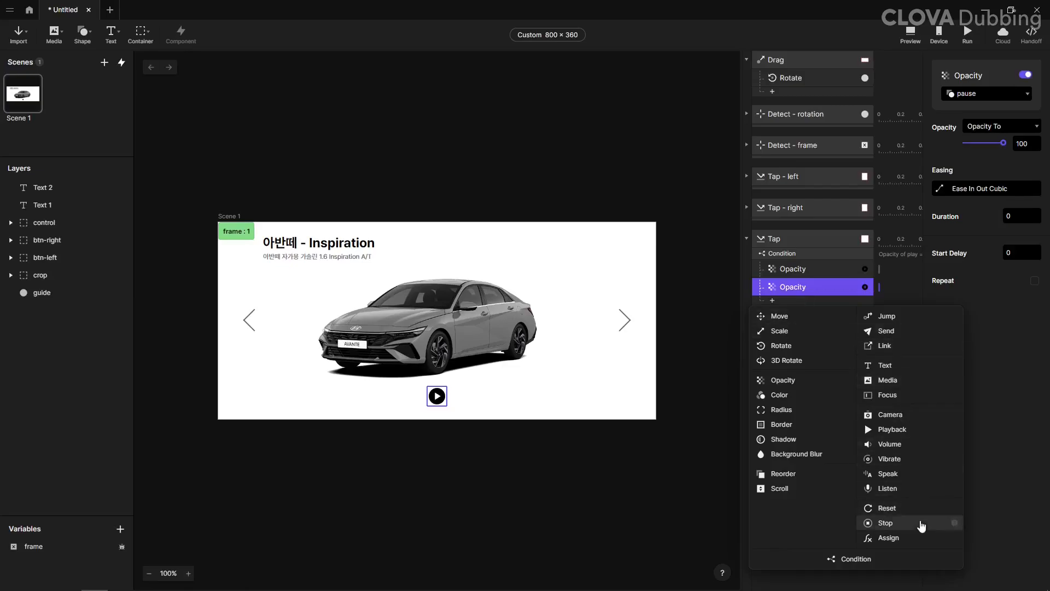
click(897, 538)
click(979, 93)
click(966, 134)
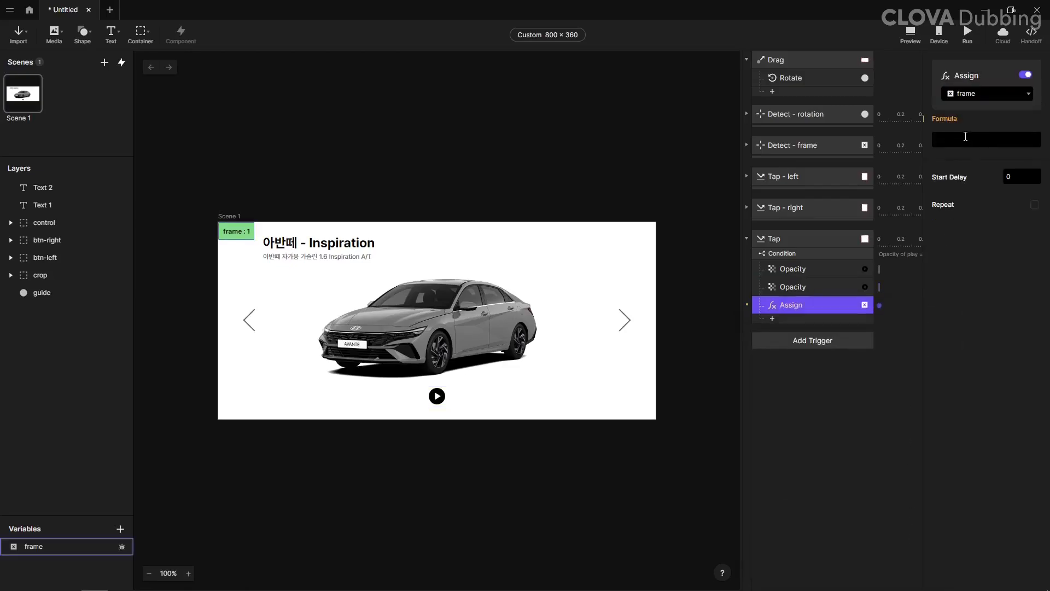
click(966, 137)
text(frame + 1)
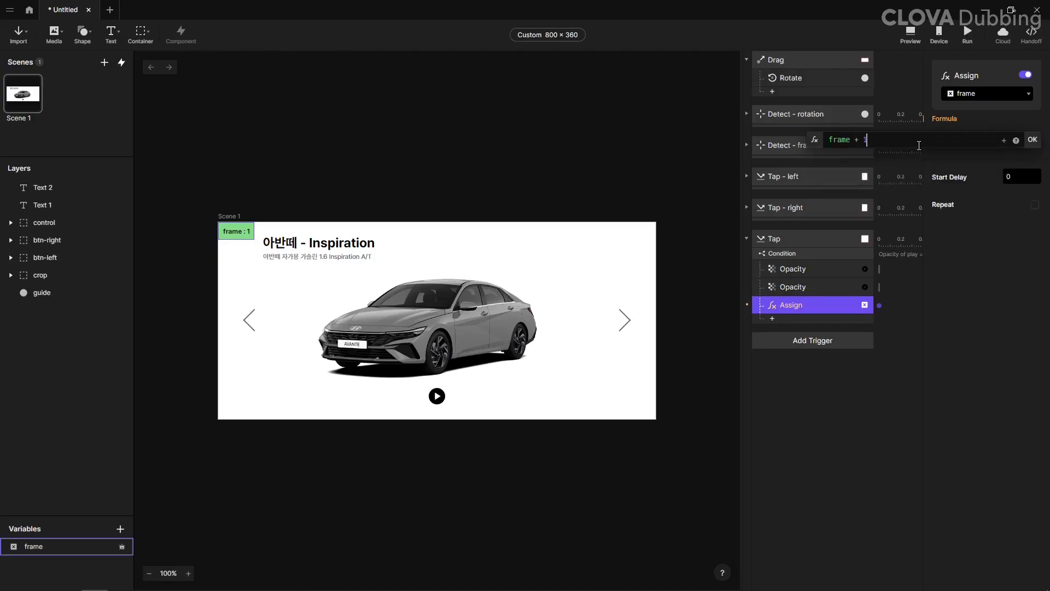
key(Return)
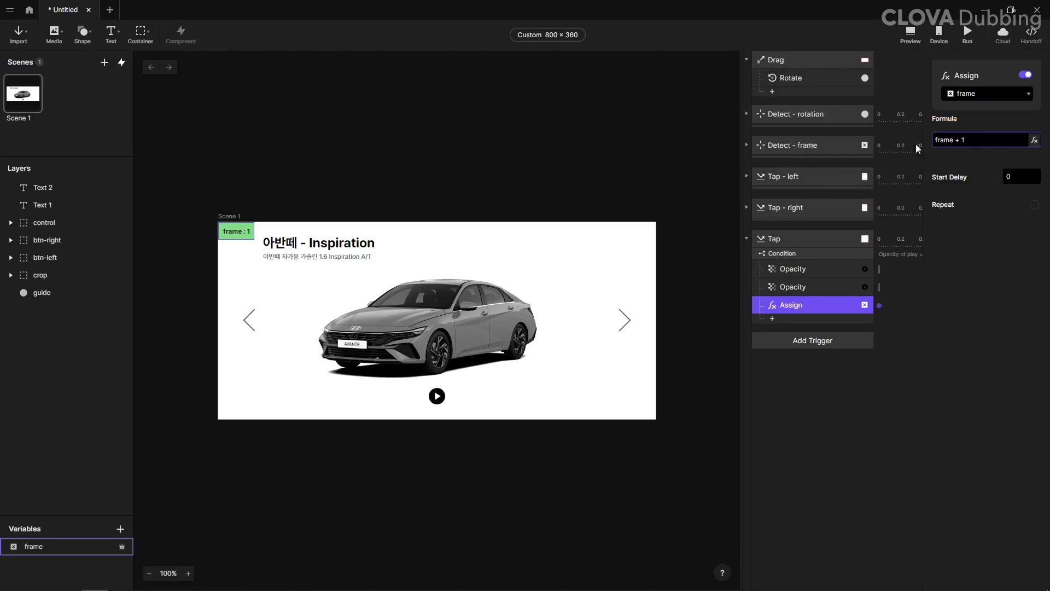
Step: Make the frame Assign response repeat infinitely at an interval of 0.5 seconds
click(1034, 205)
click(983, 246)
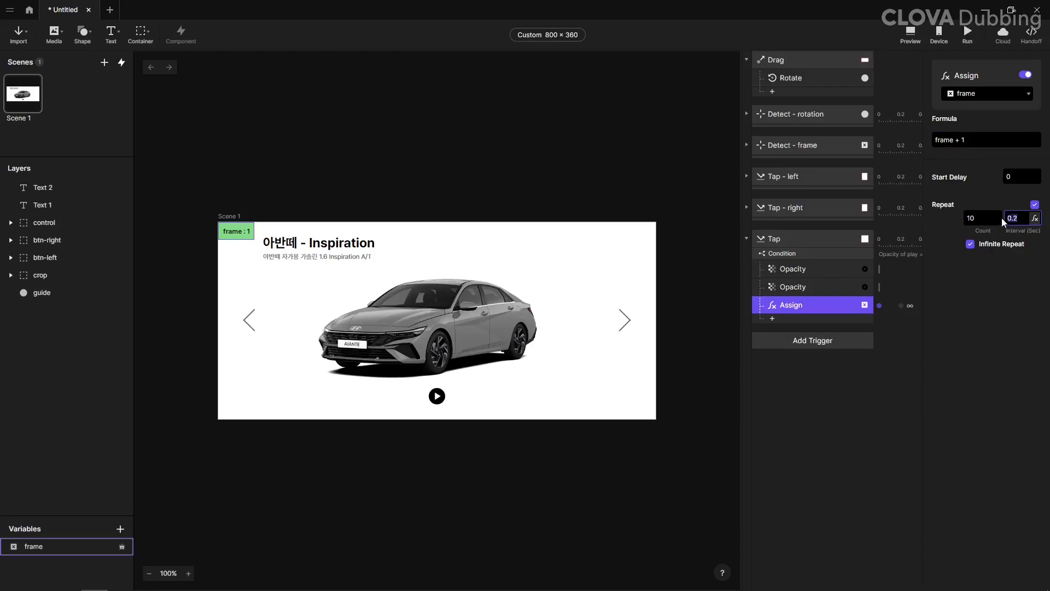
text(0.5)
key(Return)
Step: Duplicate the control Tap's condition with its responses and open the copy's comparison value for editing
click(803, 252)
key(ctrl+d)
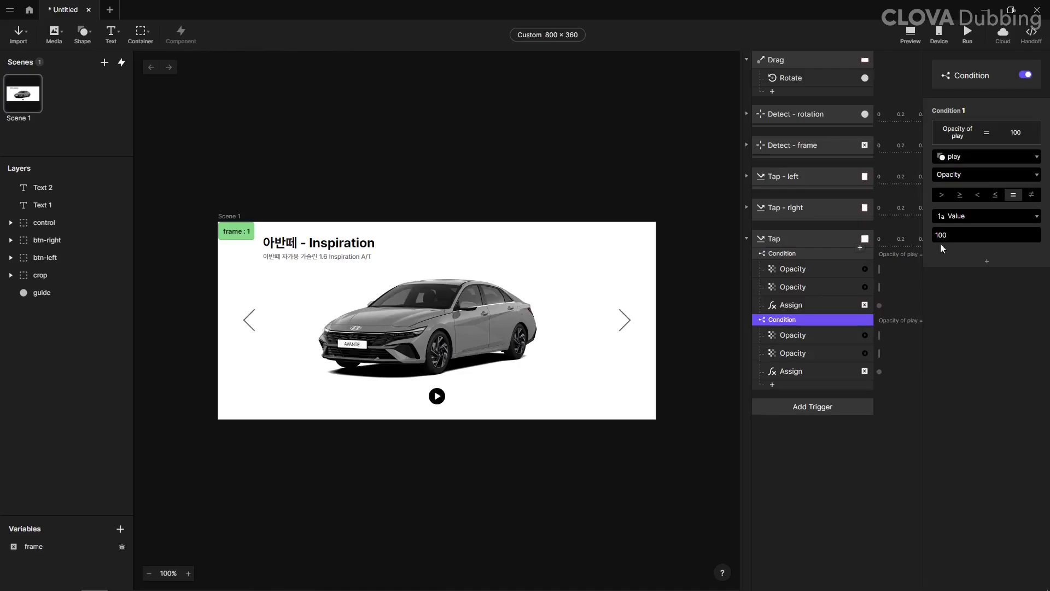
click(940, 236)
Step: In the duplicated condition, set the play Opacity response to 100 and open the pause Opacity response
click(817, 335)
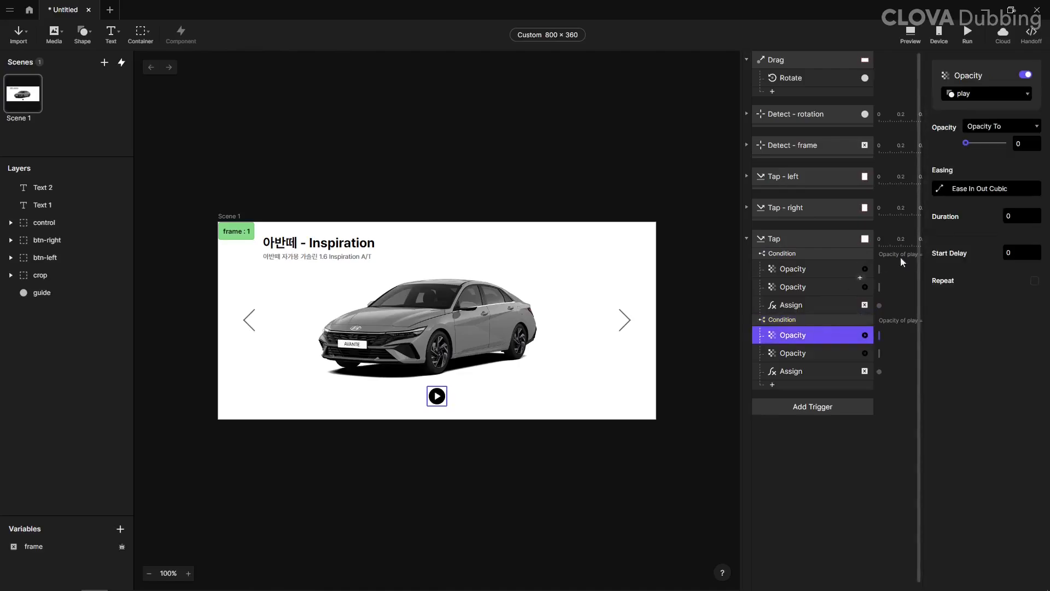
drag(966, 142, 1004, 142)
click(842, 353)
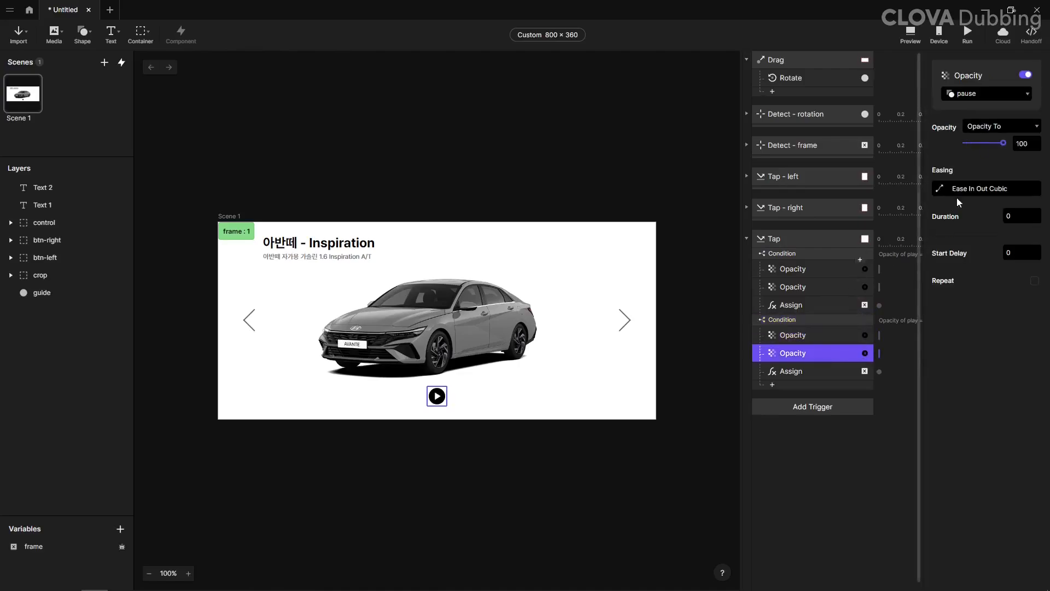
Step: Replace the Assign response in the duplicated condition with a Stop response targeting the frame variable
click(805, 372)
key(Delete)
click(801, 368)
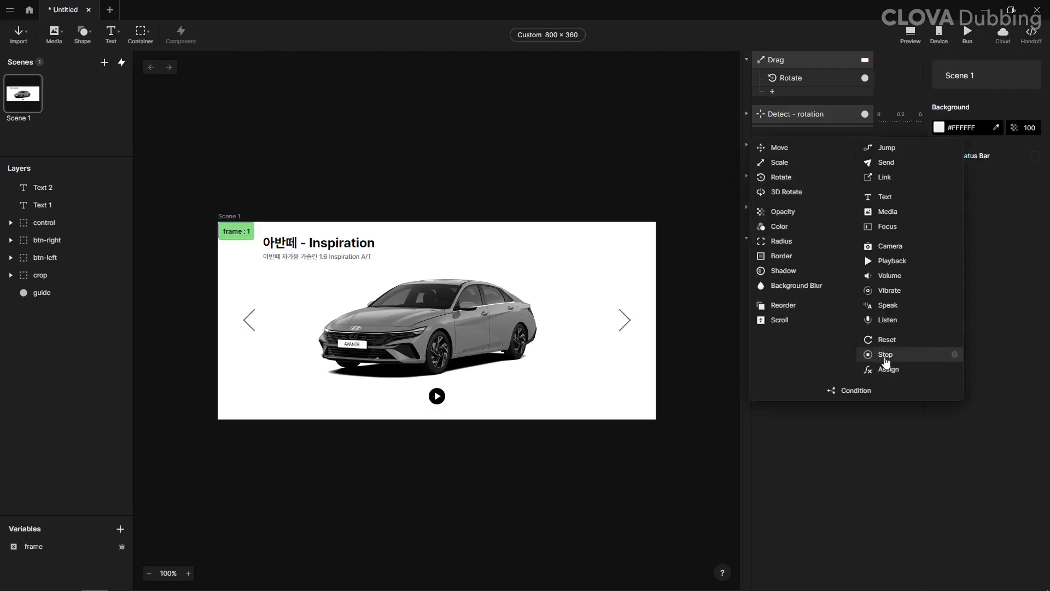
click(885, 355)
click(980, 94)
click(970, 137)
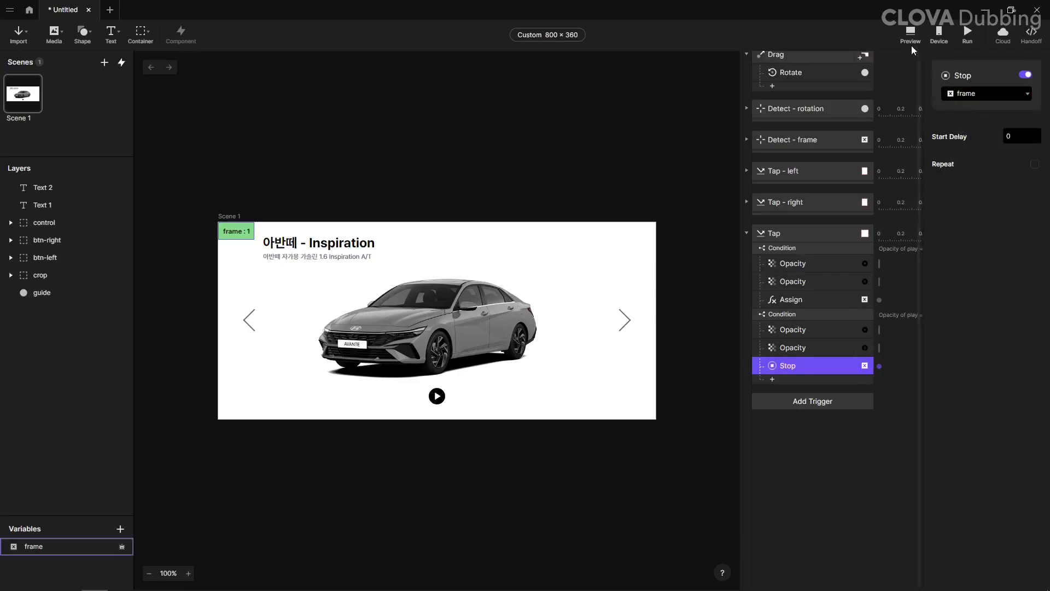
Step: Preview the prototype and test pausing the rotation, stepping with the left arrow and dragging the car to rotate it
key(ctrl+p)
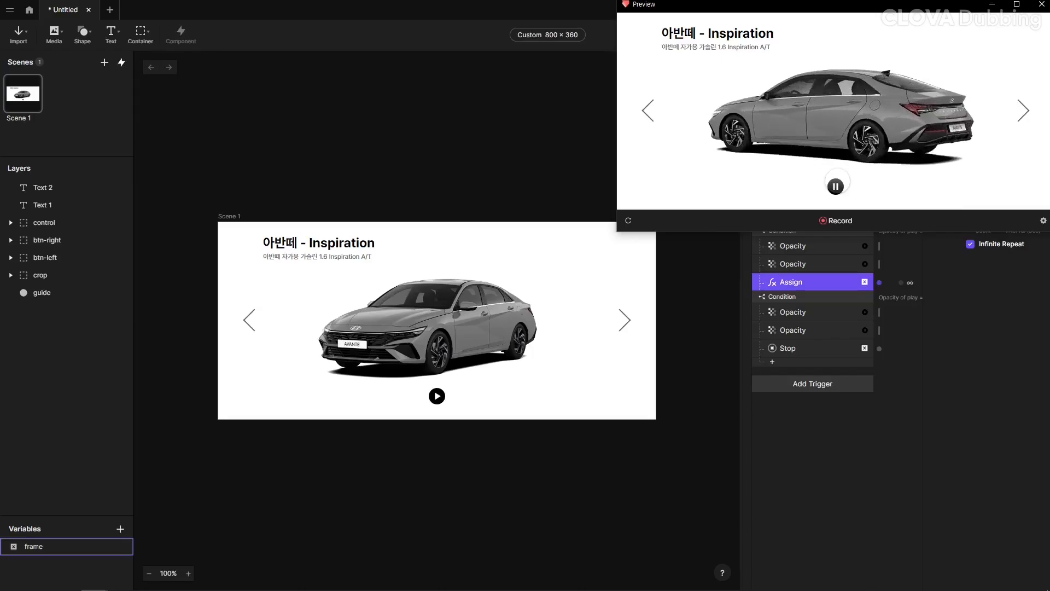
click(837, 182)
click(651, 112)
click(651, 111)
click(651, 112)
click(651, 111)
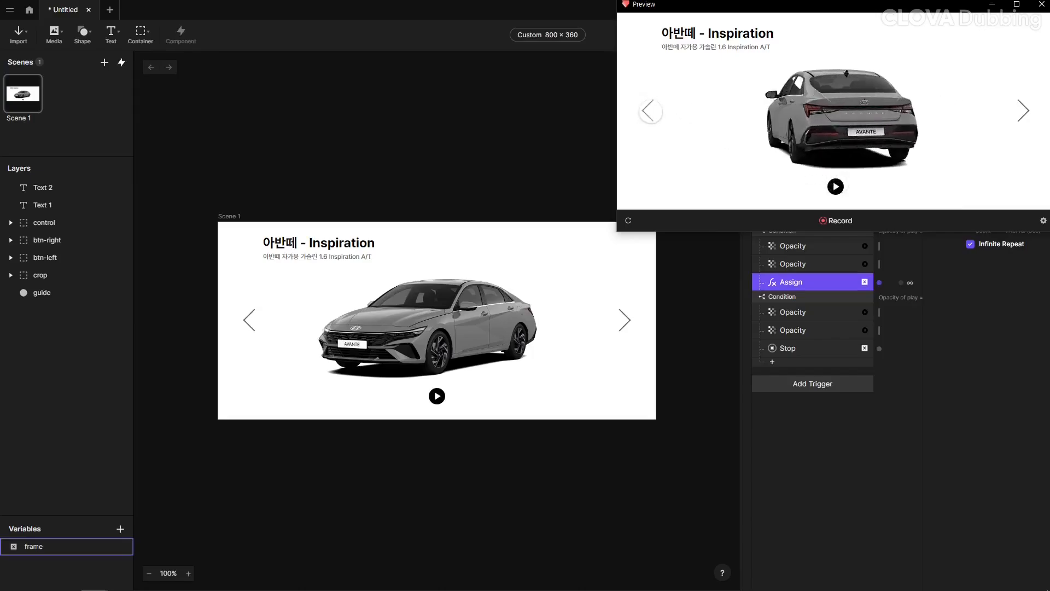
click(650, 112)
click(651, 112)
click(651, 111)
click(651, 112)
drag(865, 131, 681, 120)
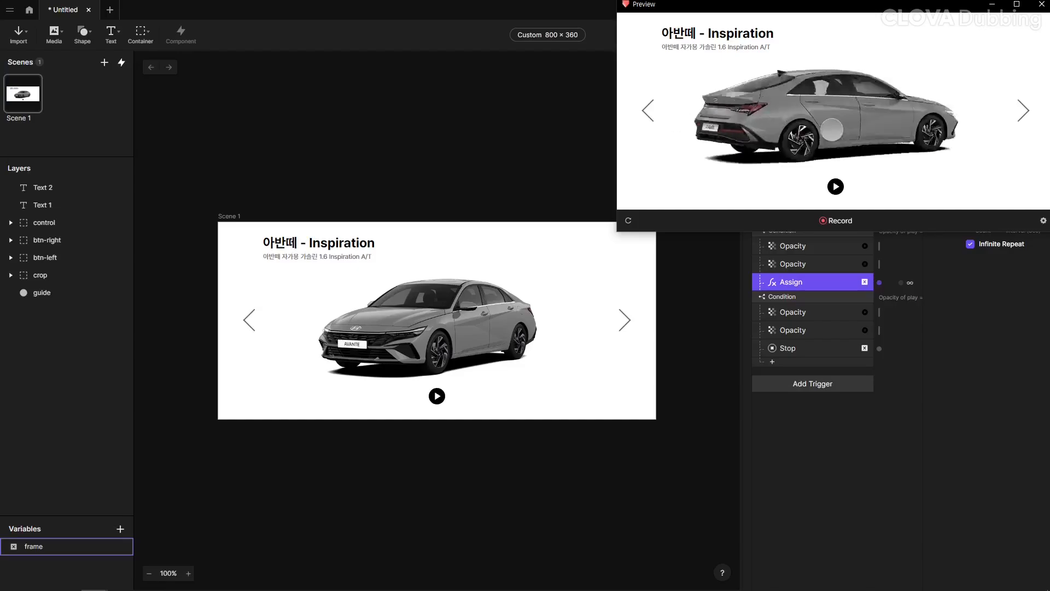